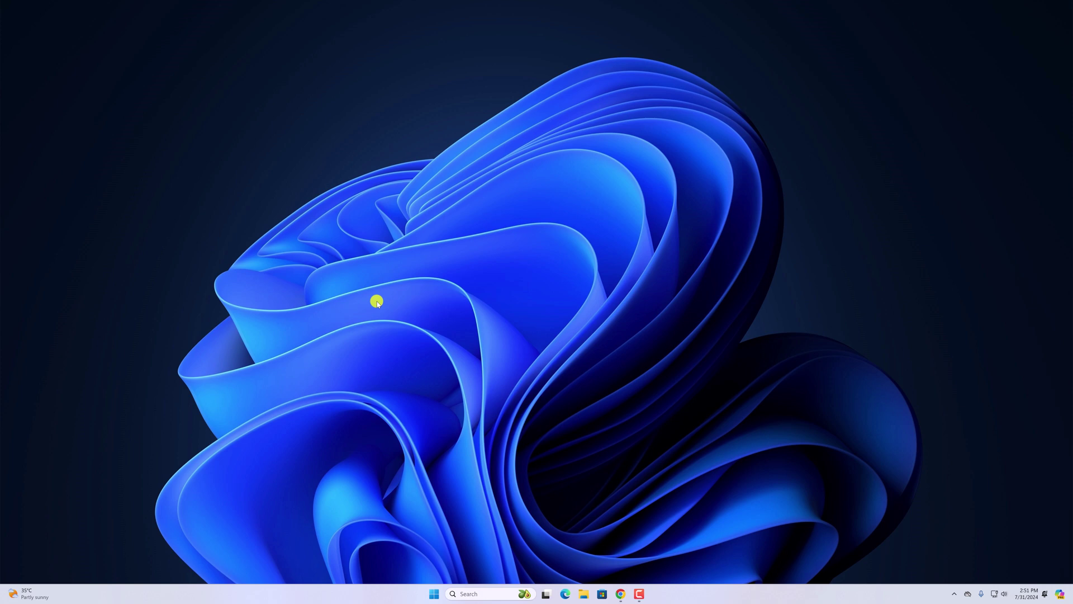
From the 'java jdk' results, download jdk-22_windows-x64_bin.exe from Oracle's Java Downloads page and run it.
click(620, 594)
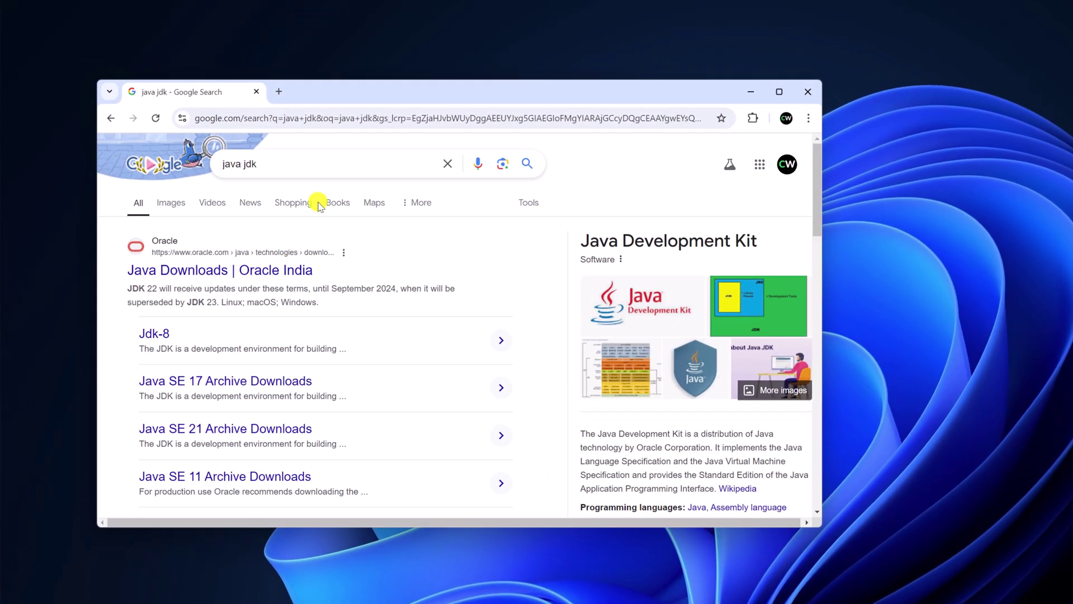
click(247, 271)
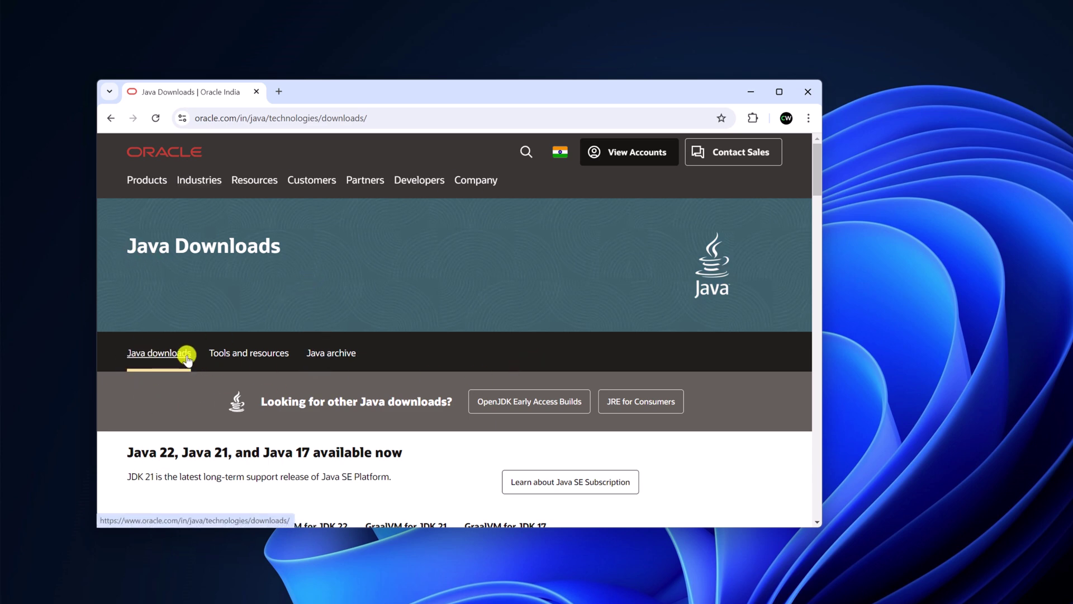
scroll(391, 284, down, 2)
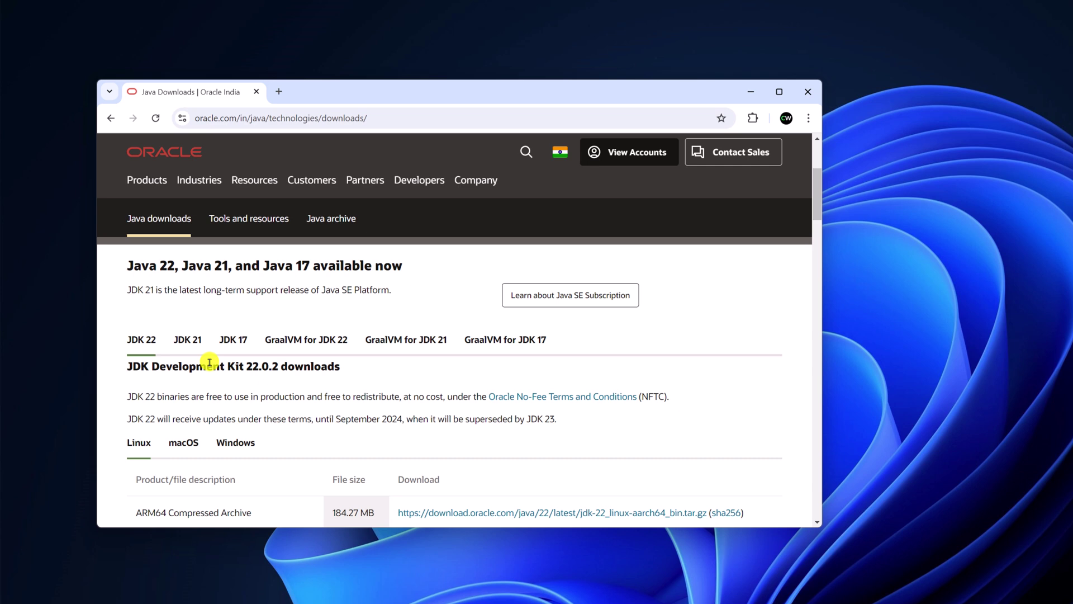
scroll(148, 351, down, 2)
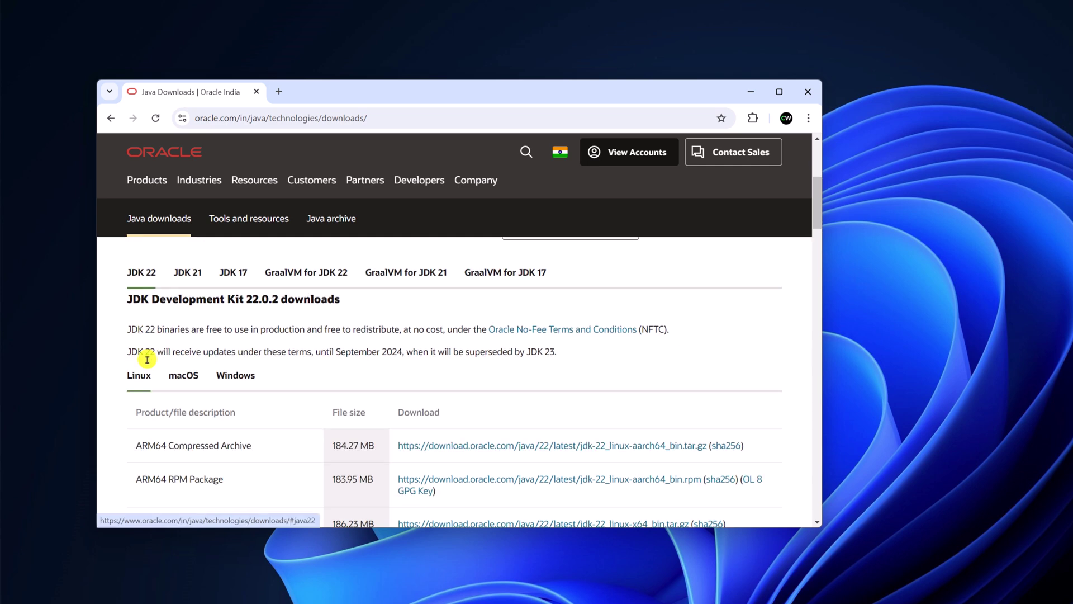
click(242, 325)
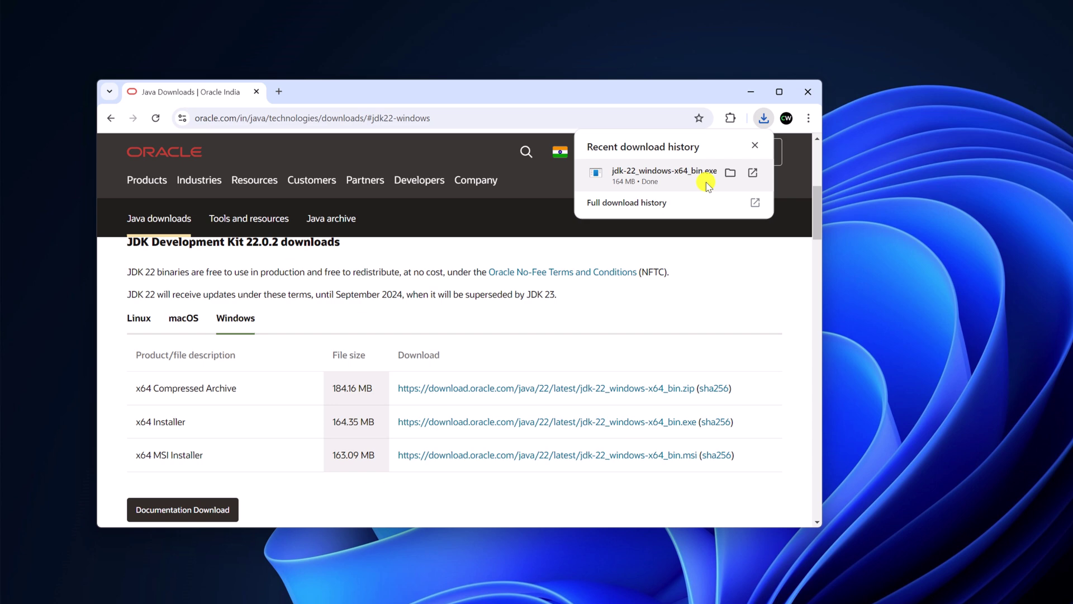
click(707, 185)
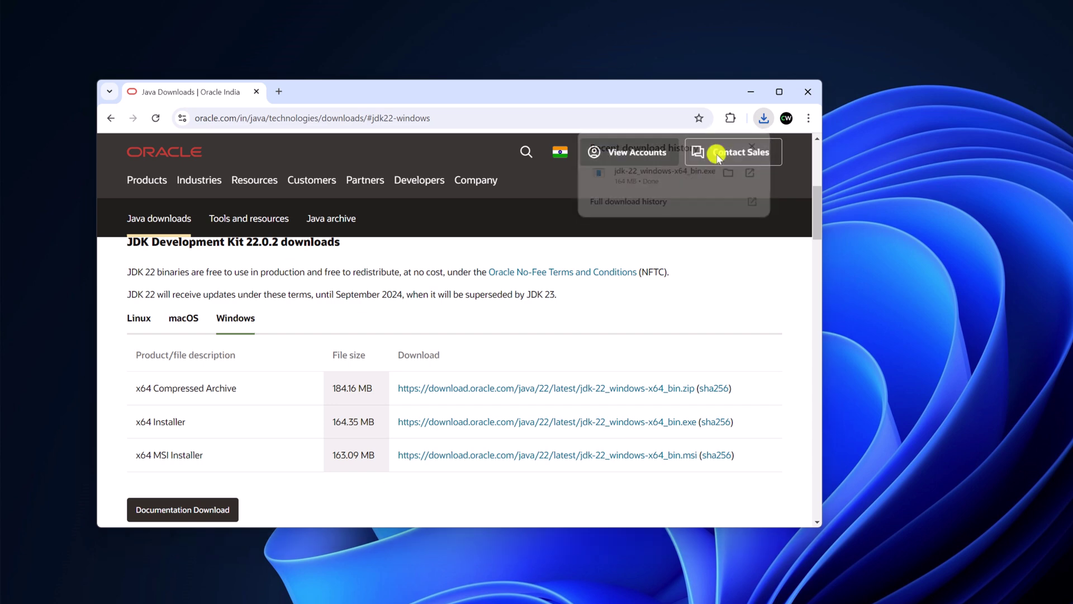
Install JDK 22.0.2 into the default C:\Program Files\Java\jdk-22\ folder and close the setup.
click(751, 92)
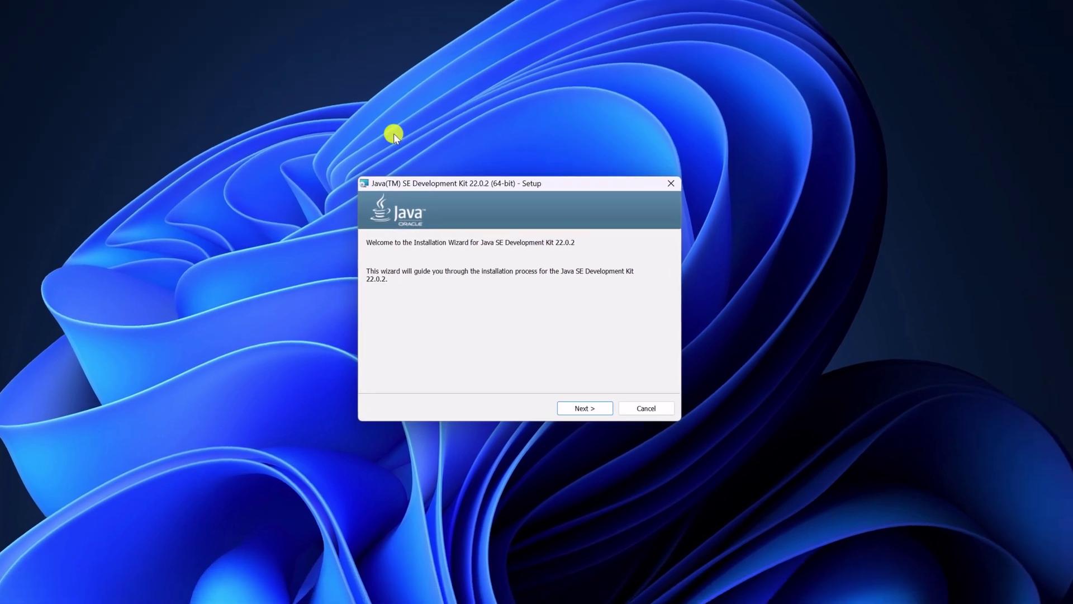
click(581, 410)
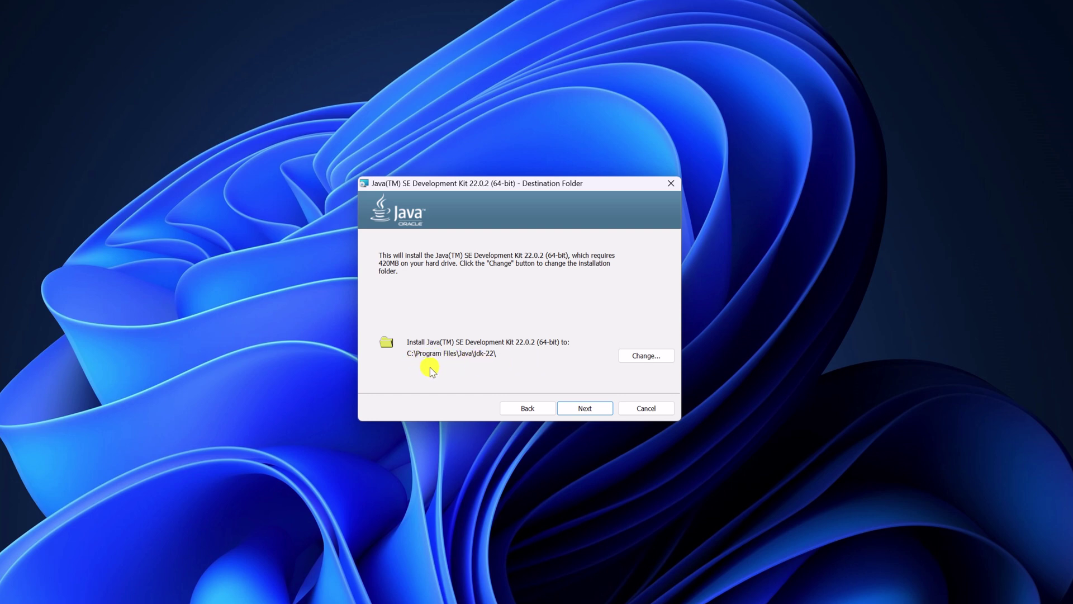
click(658, 358)
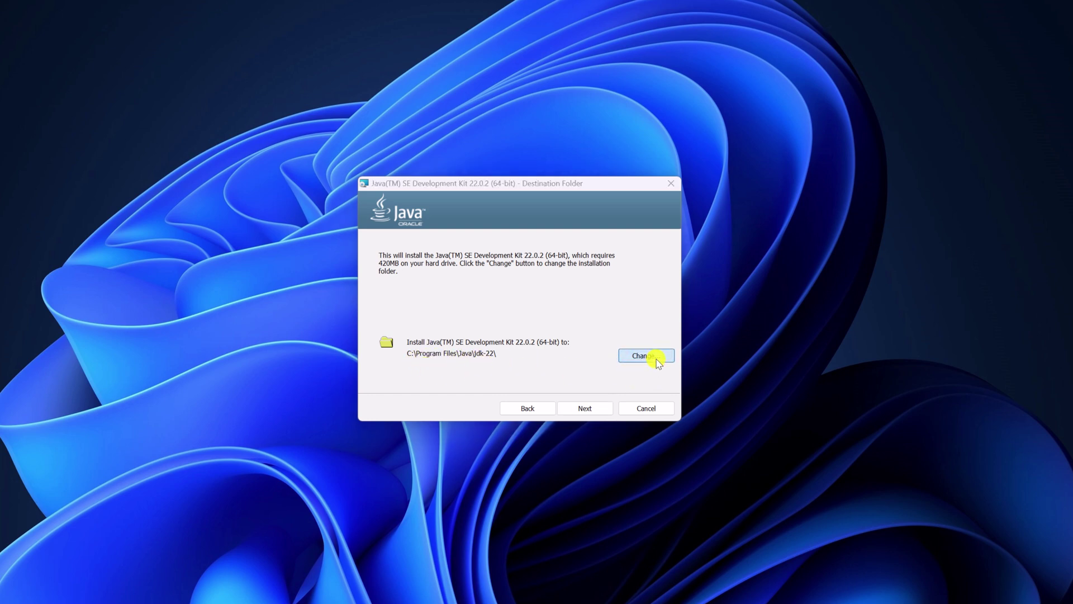
click(648, 409)
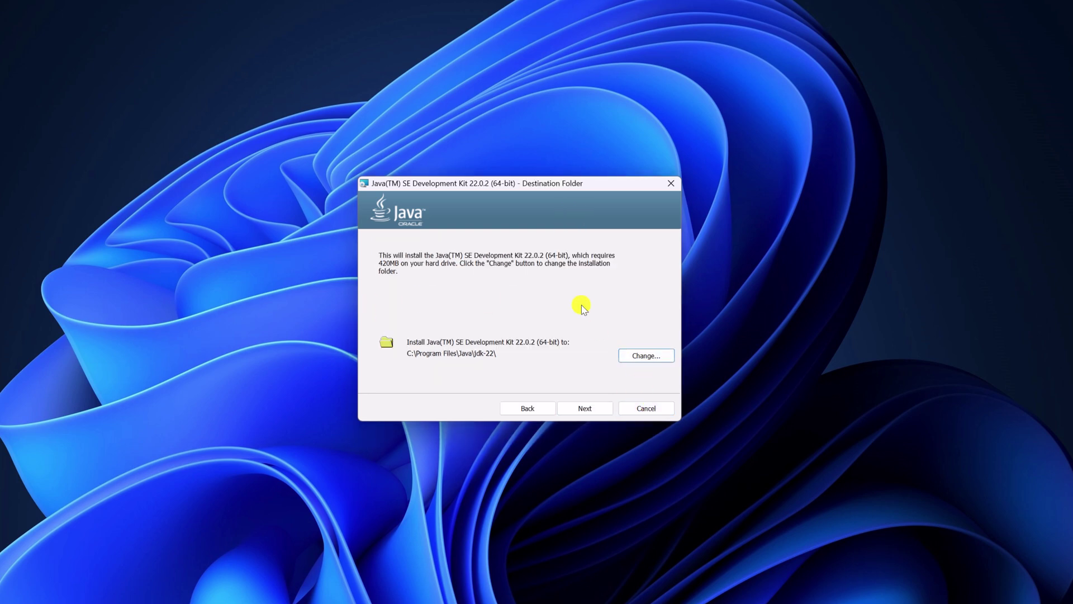
click(584, 408)
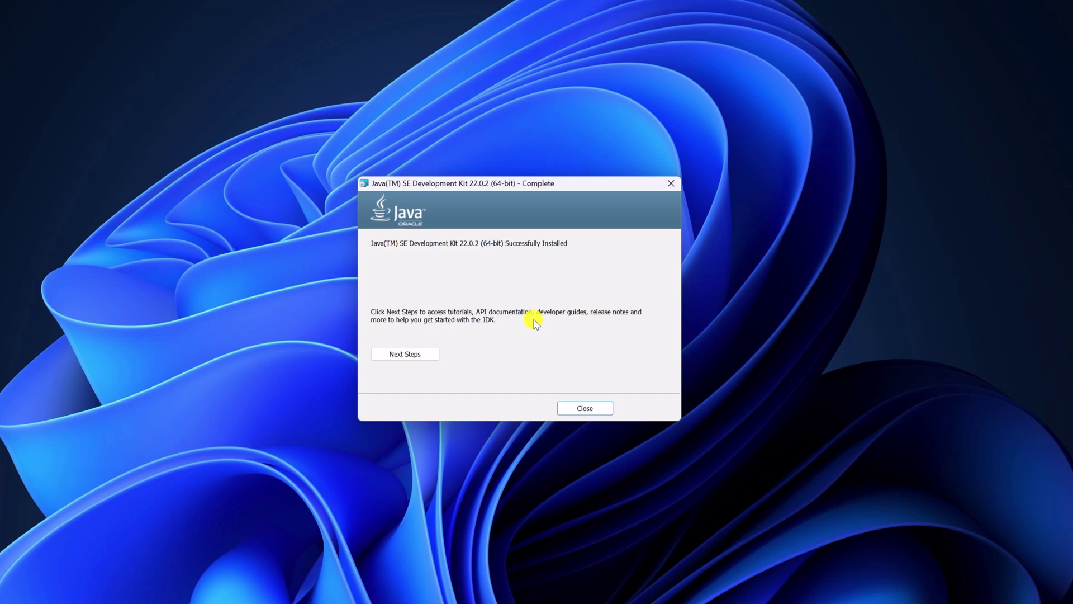
click(577, 409)
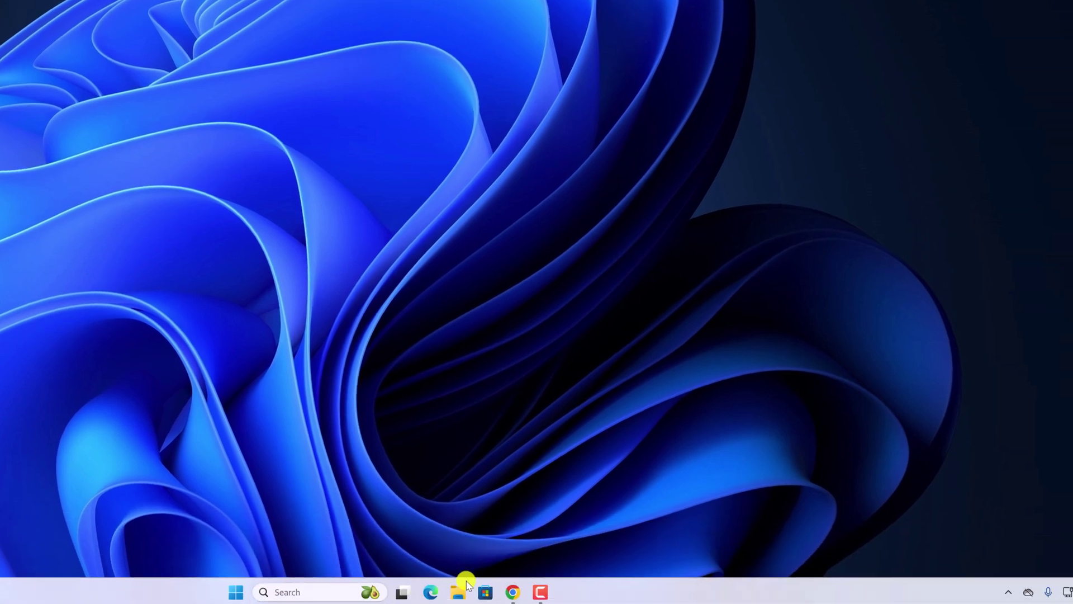
In File Explorer, browse to C:\Program Files\Java\jdk-22\bin.
click(459, 592)
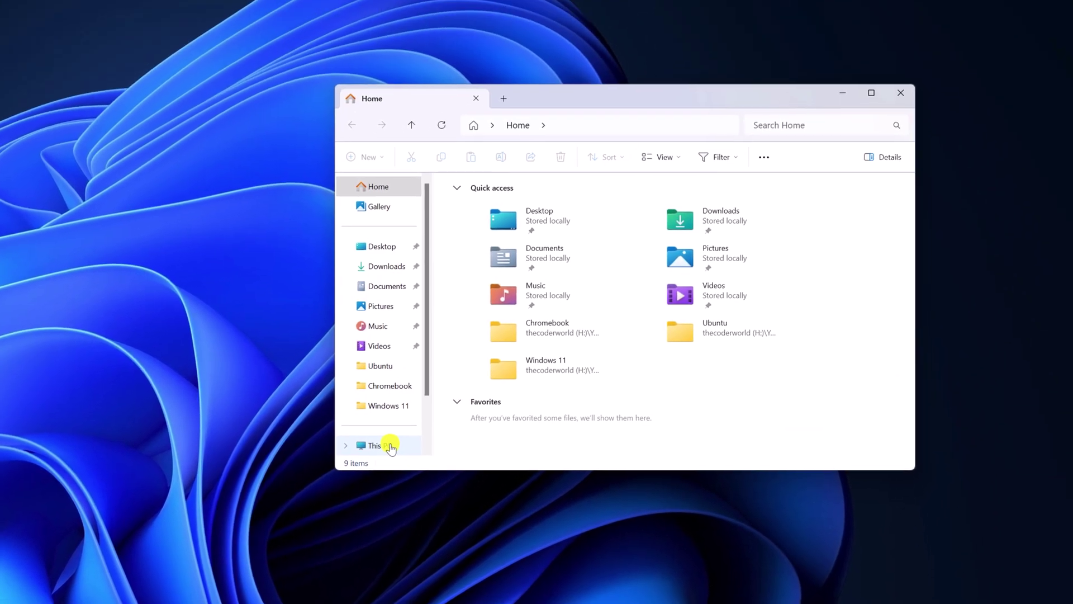
click(391, 447)
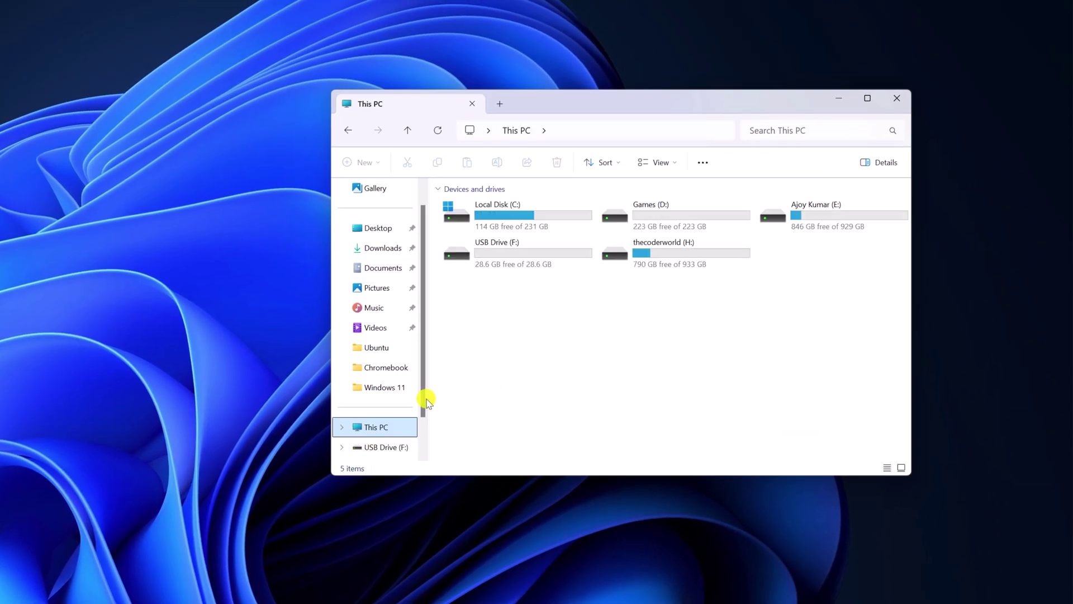
double_click(562, 228)
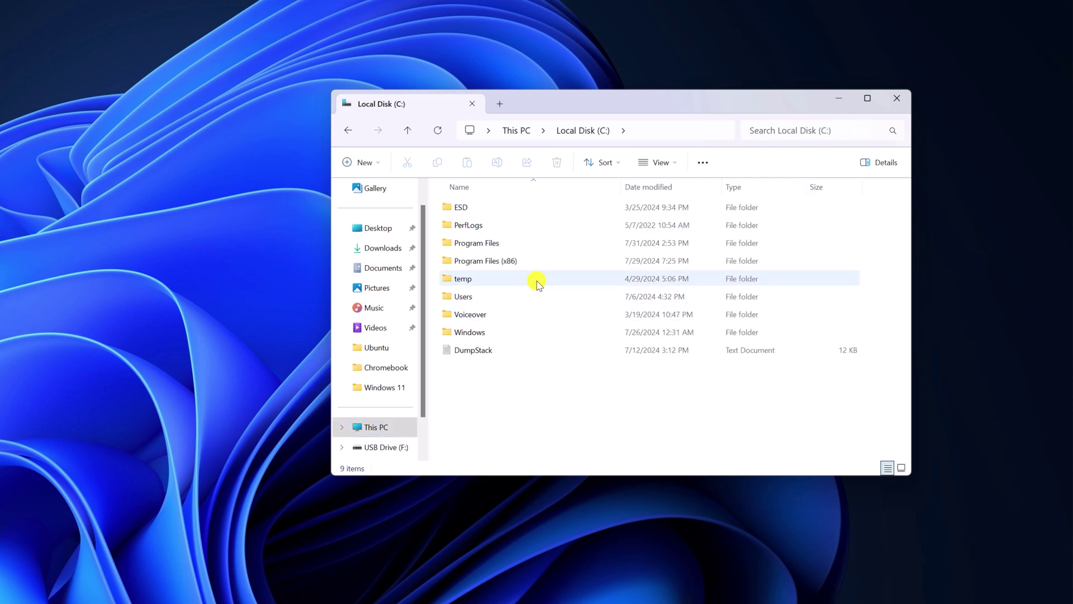
click(532, 245)
double_click(533, 246)
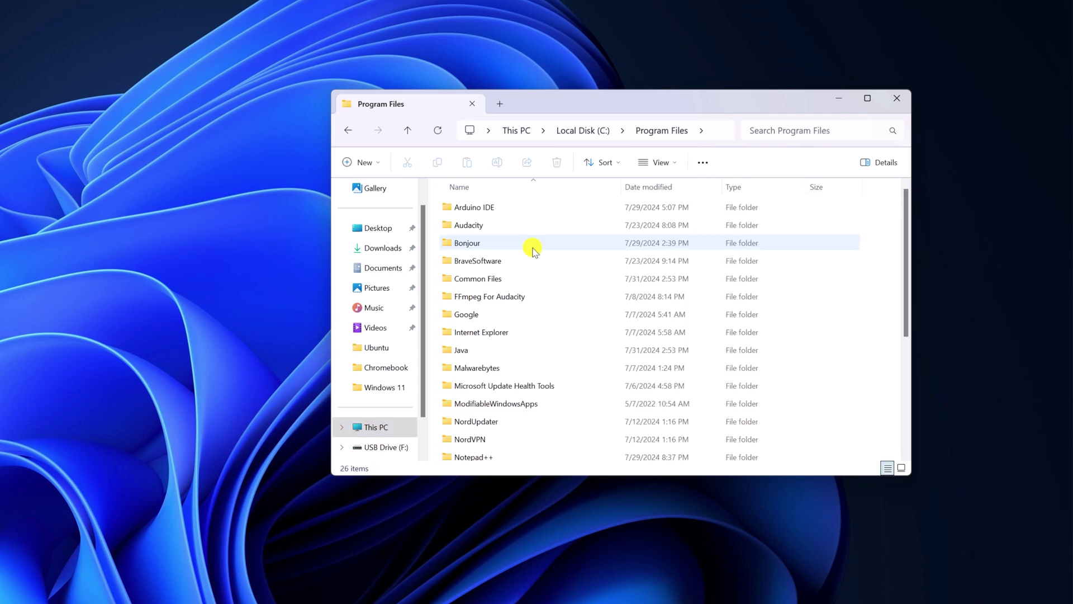
double_click(525, 348)
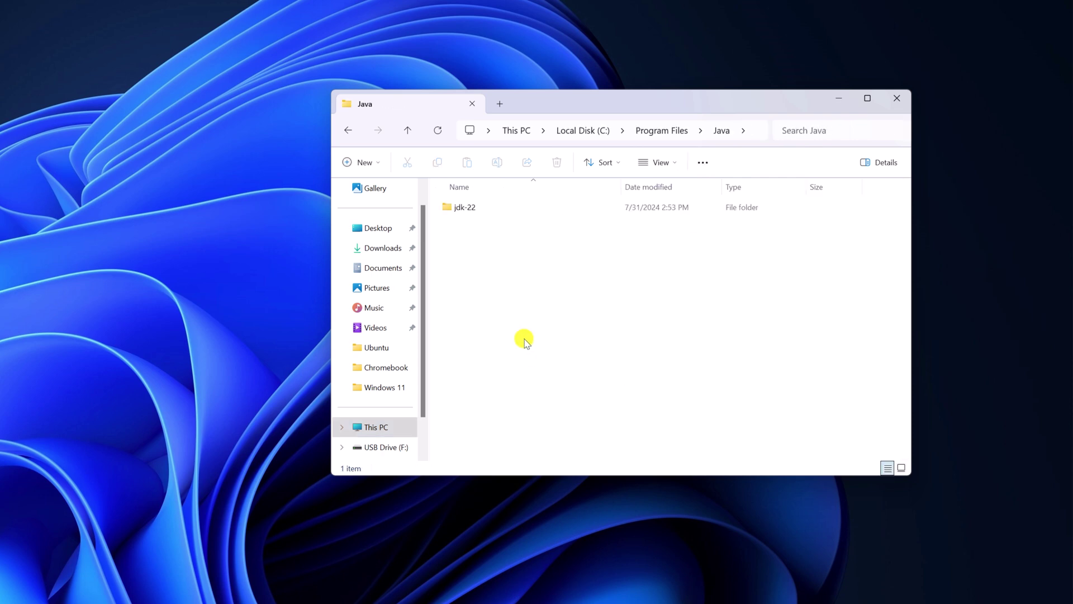
double_click(539, 211)
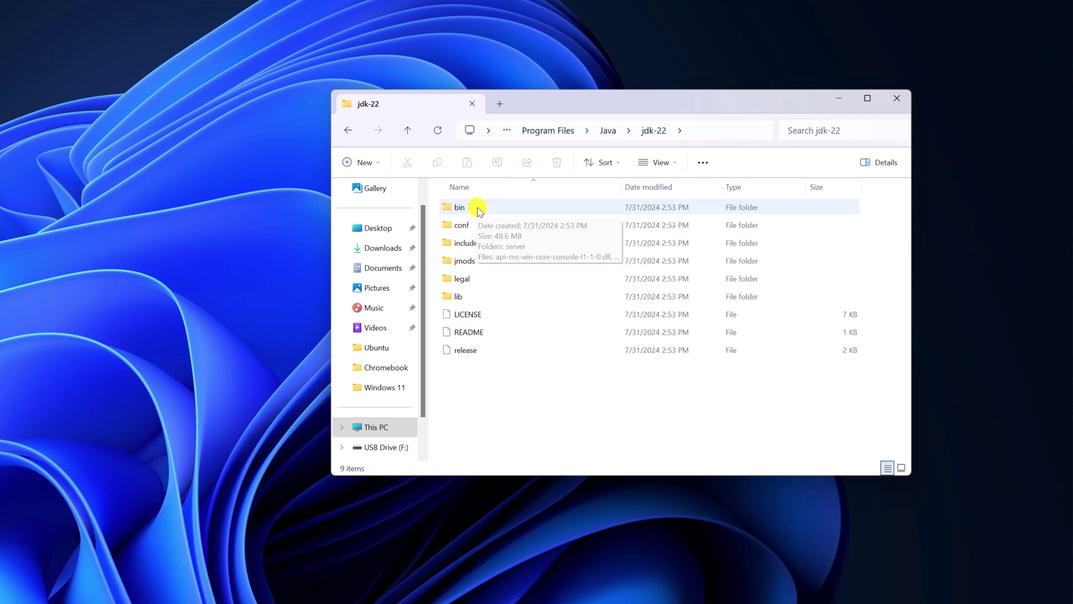
double_click(502, 208)
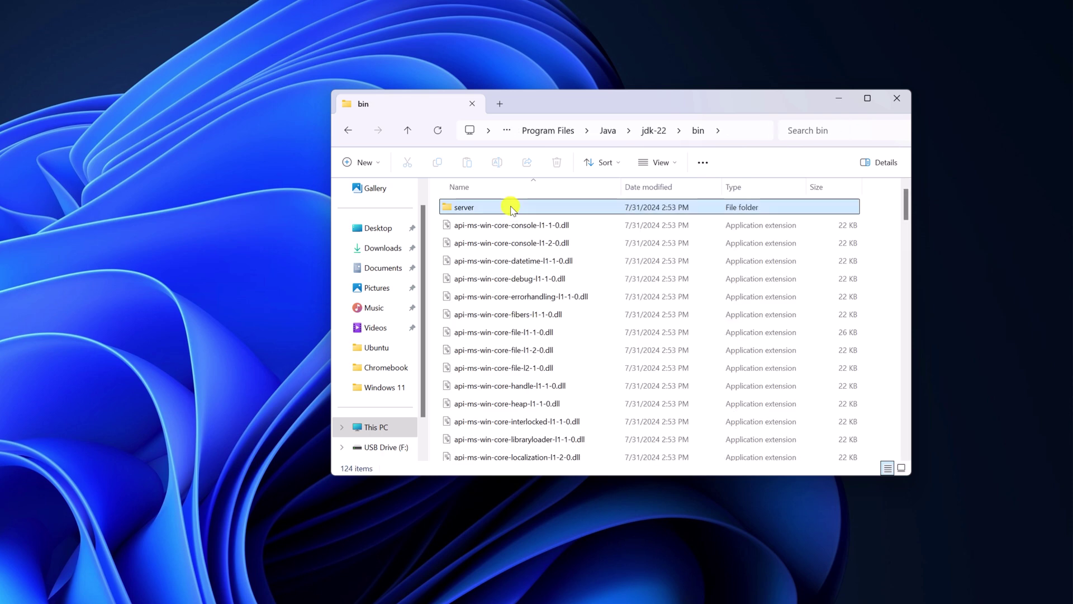
Copy the bin folder path C:\Program Files\Java\jdk-22\bin and minimize File Explorer.
click(733, 137)
key(ctrl+c)
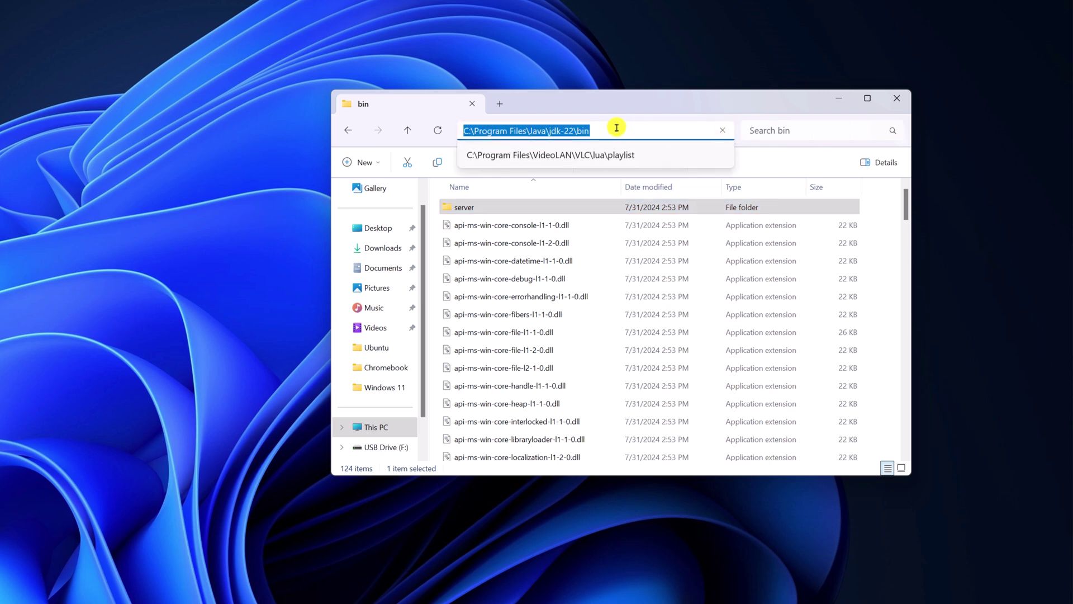
right_click(619, 134)
click(649, 161)
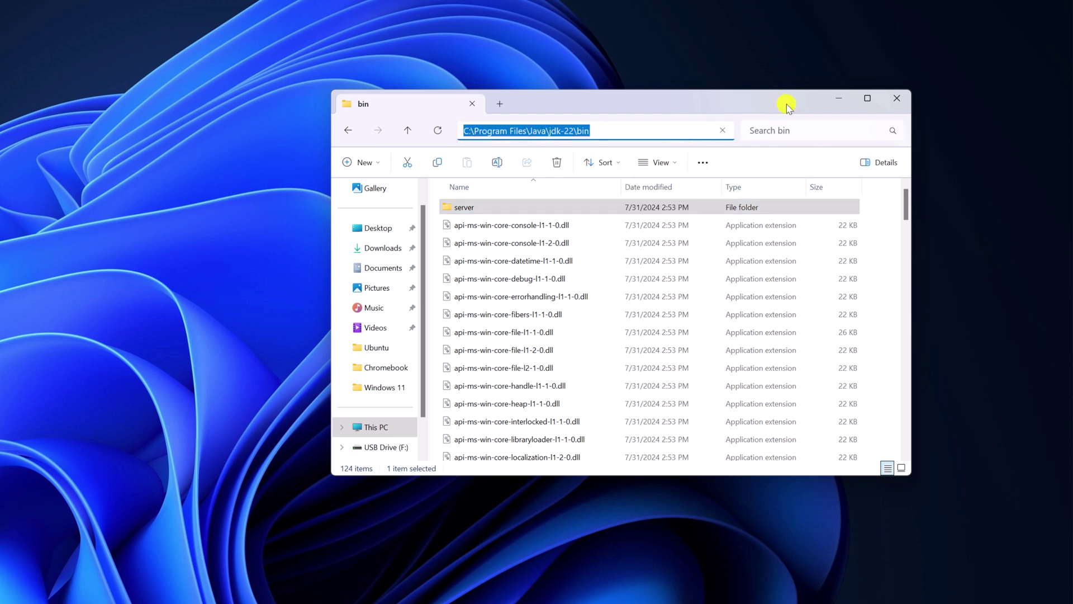
click(833, 99)
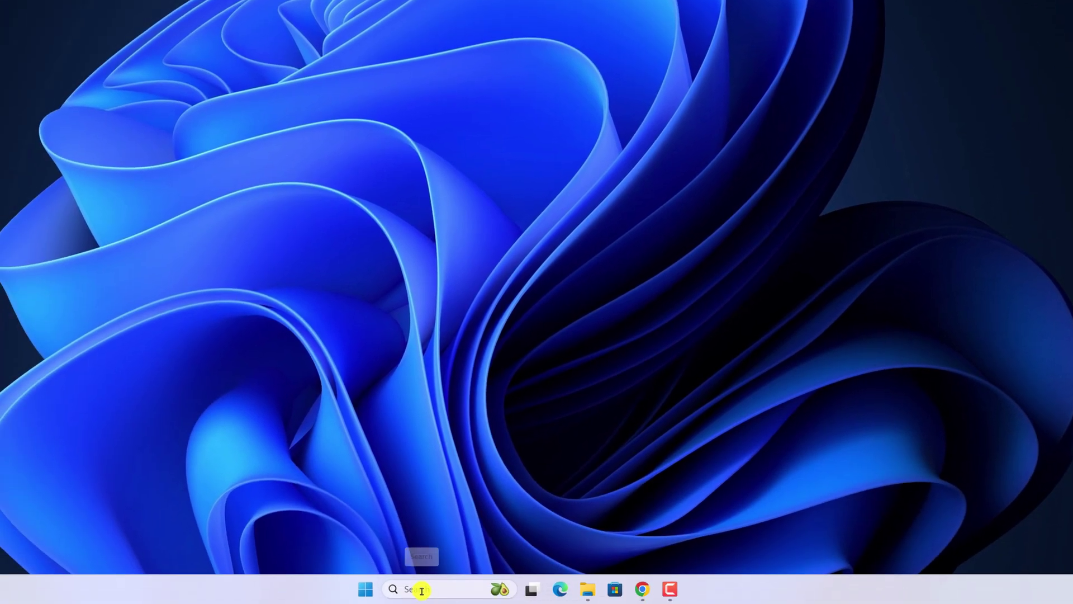
click(422, 590)
Open the Environment Variables dialog via an 'env' Windows search.
text(env)
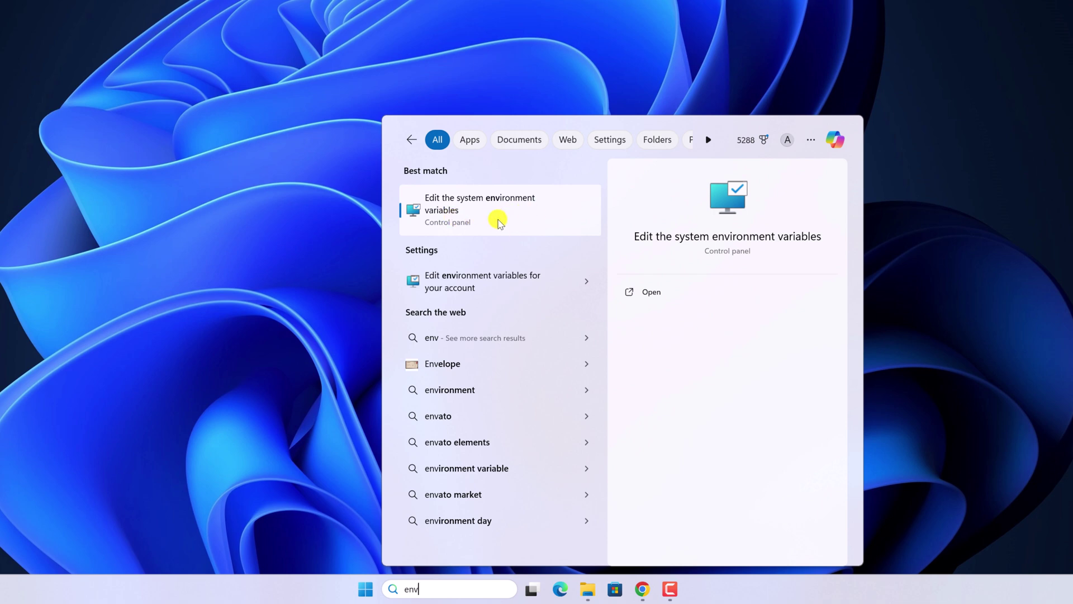
click(502, 217)
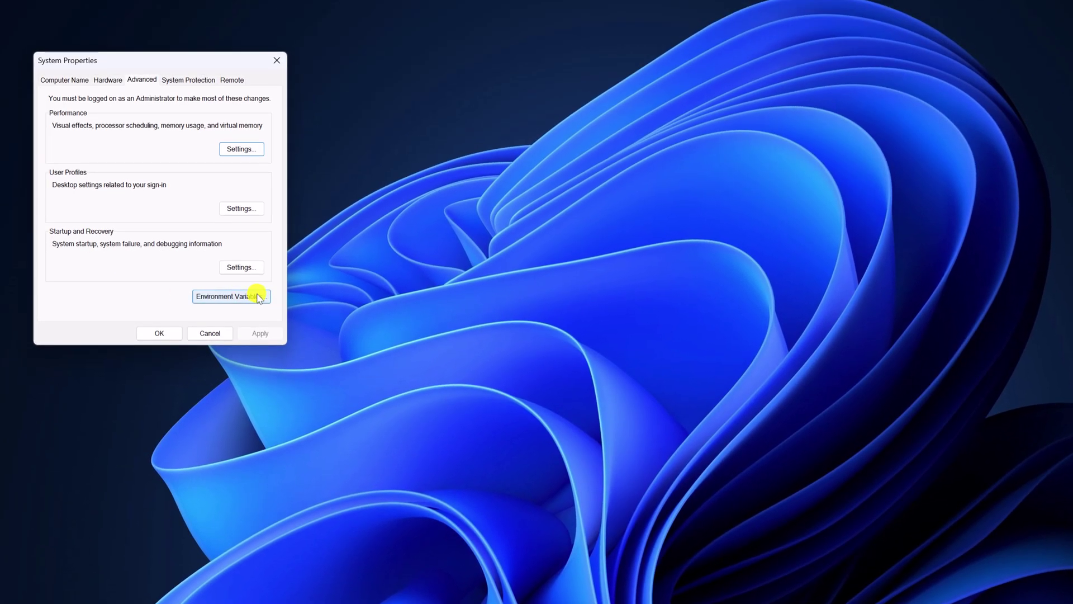
click(257, 301)
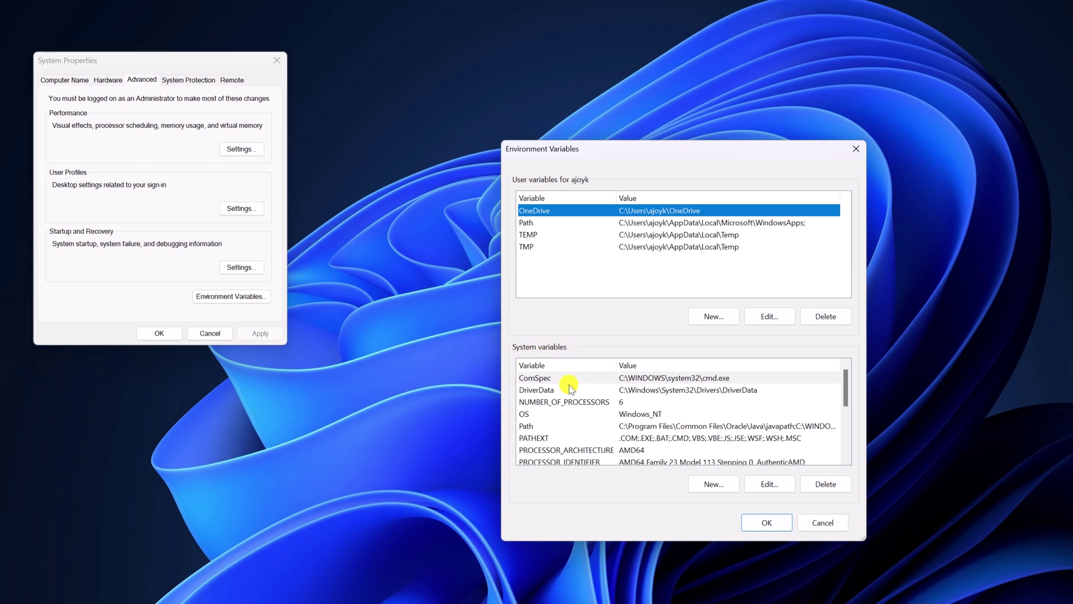
Add C:\Program Files\Java\jdk-22\bin as a new system Path entry and save all dialogs.
click(549, 426)
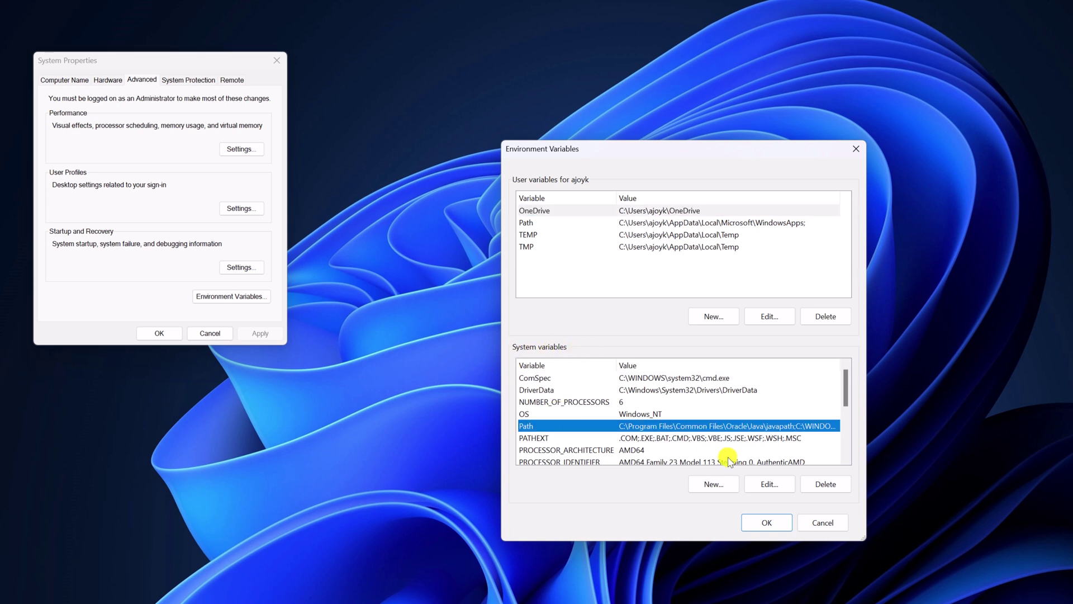
click(770, 484)
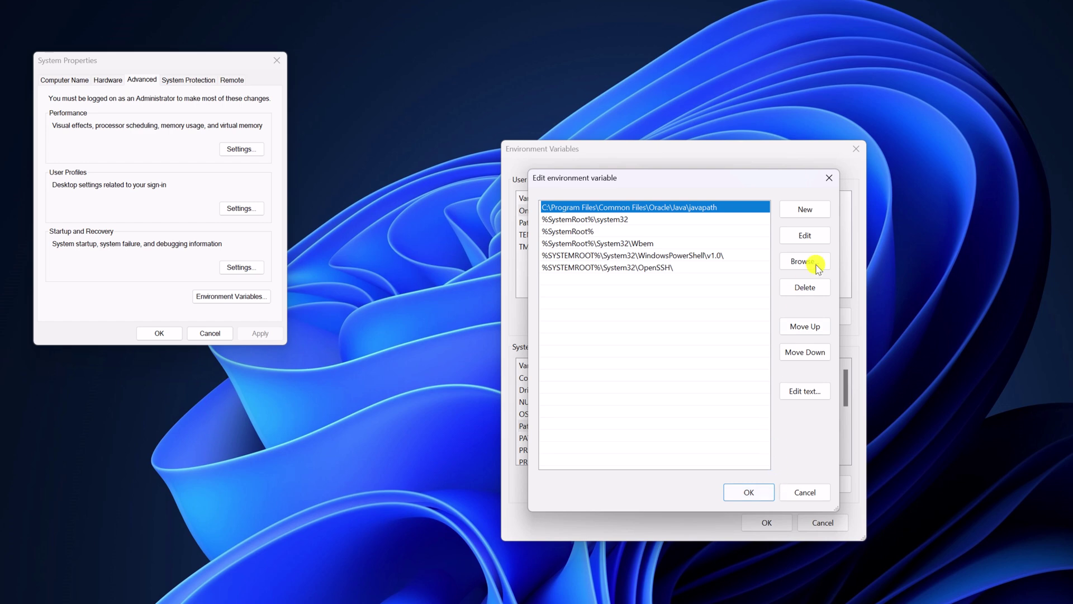
click(805, 209)
right_click(708, 278)
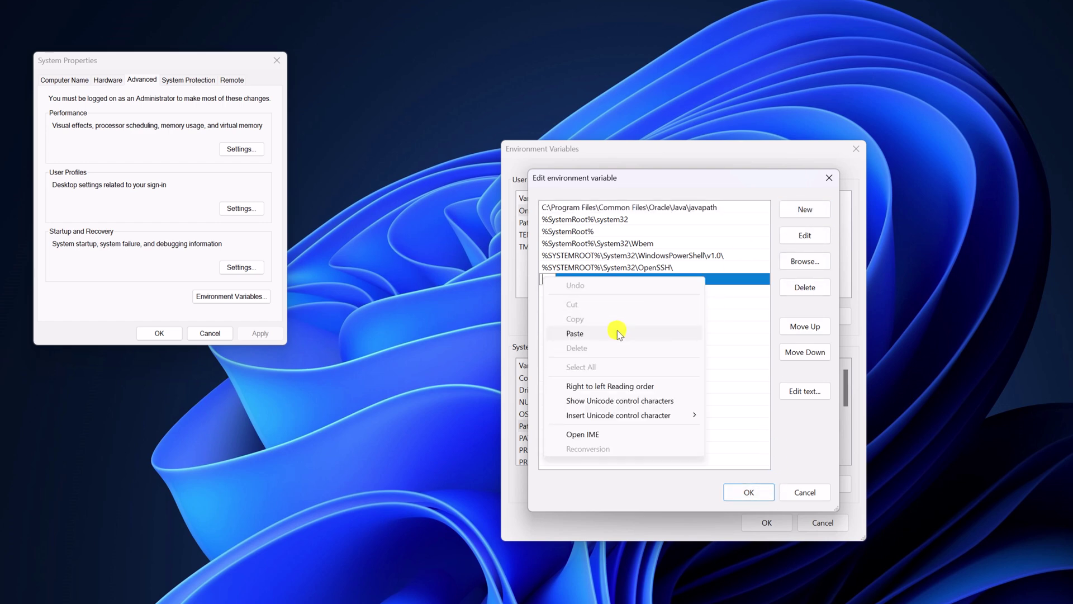
click(575, 334)
click(749, 491)
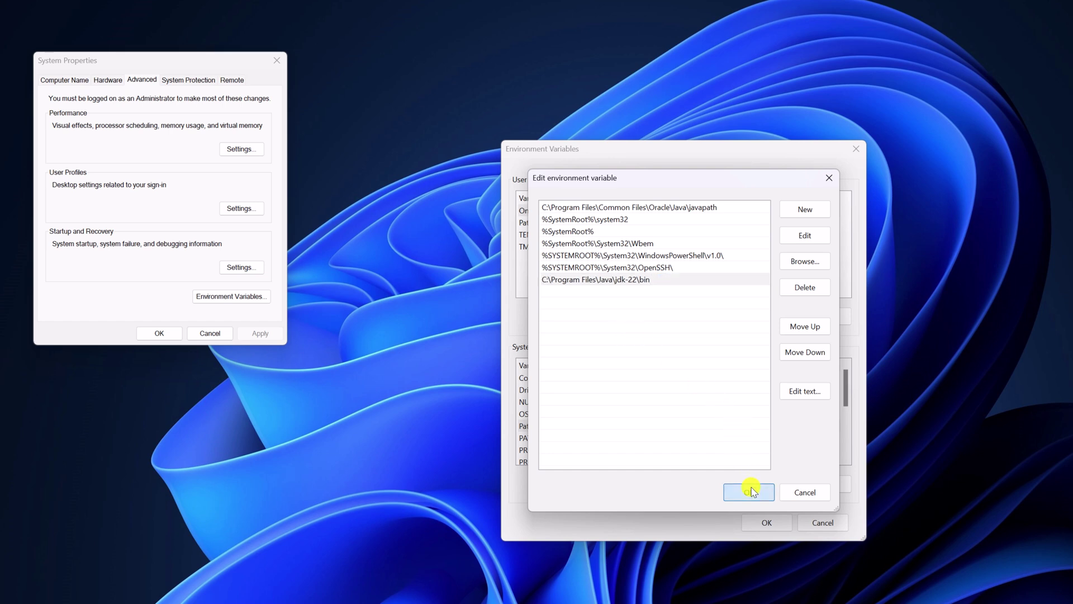
click(767, 522)
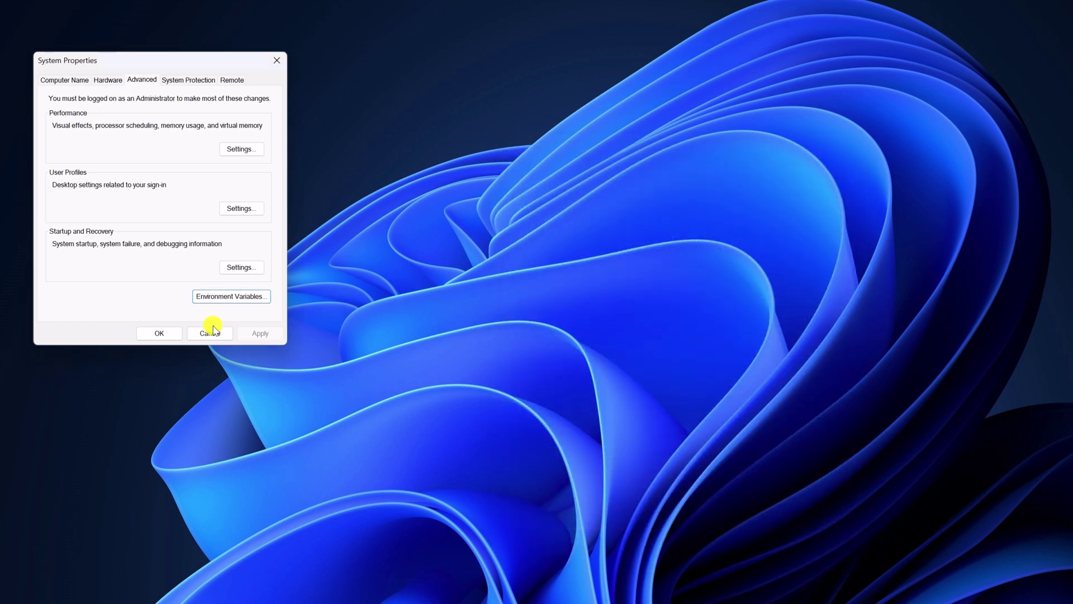
click(160, 334)
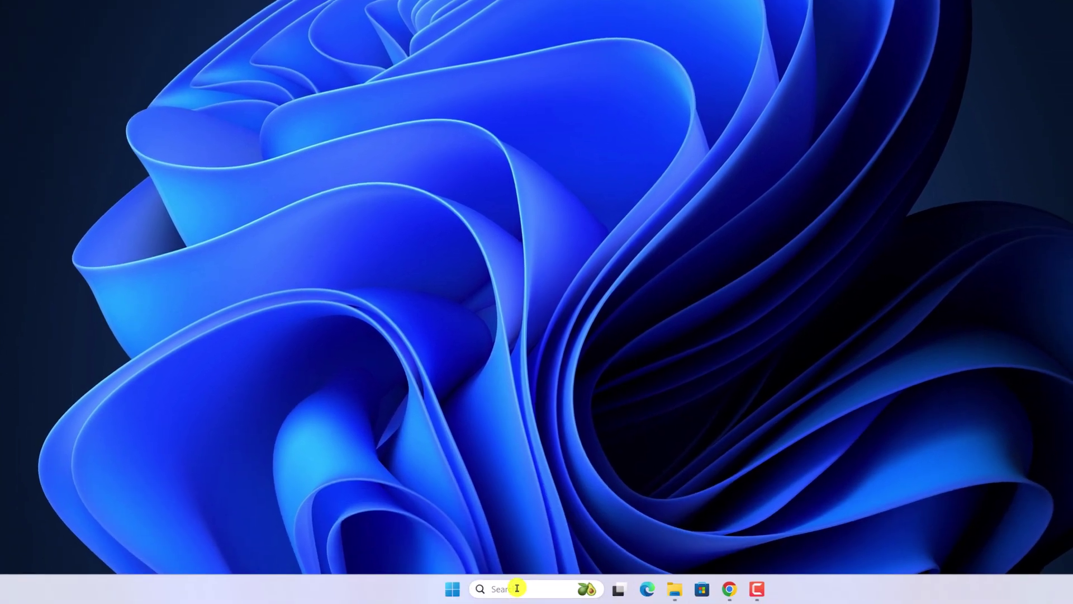
click(518, 588)
text(cmd)
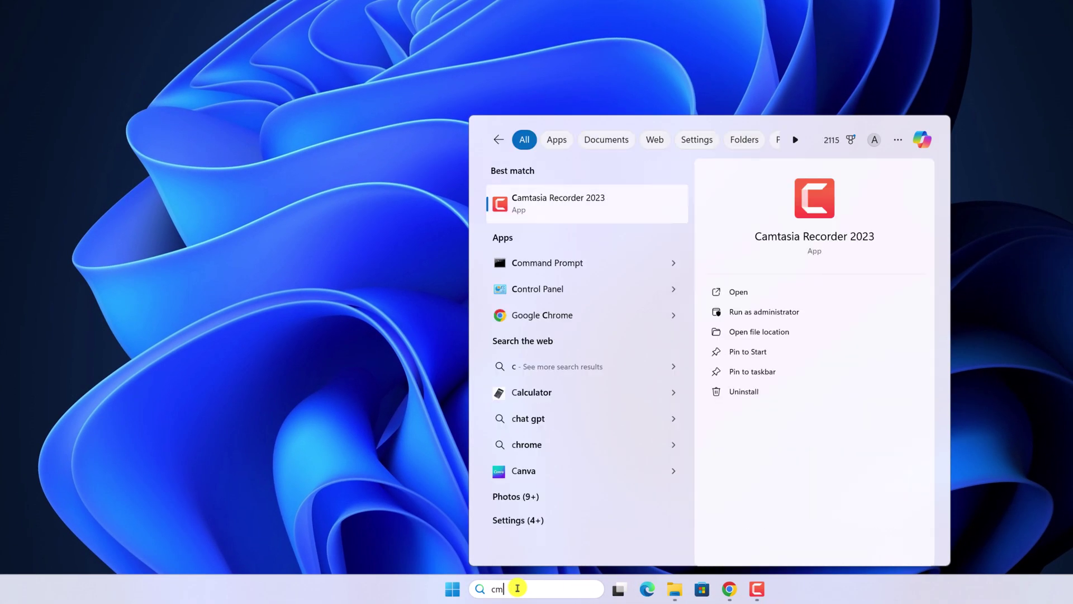
click(575, 208)
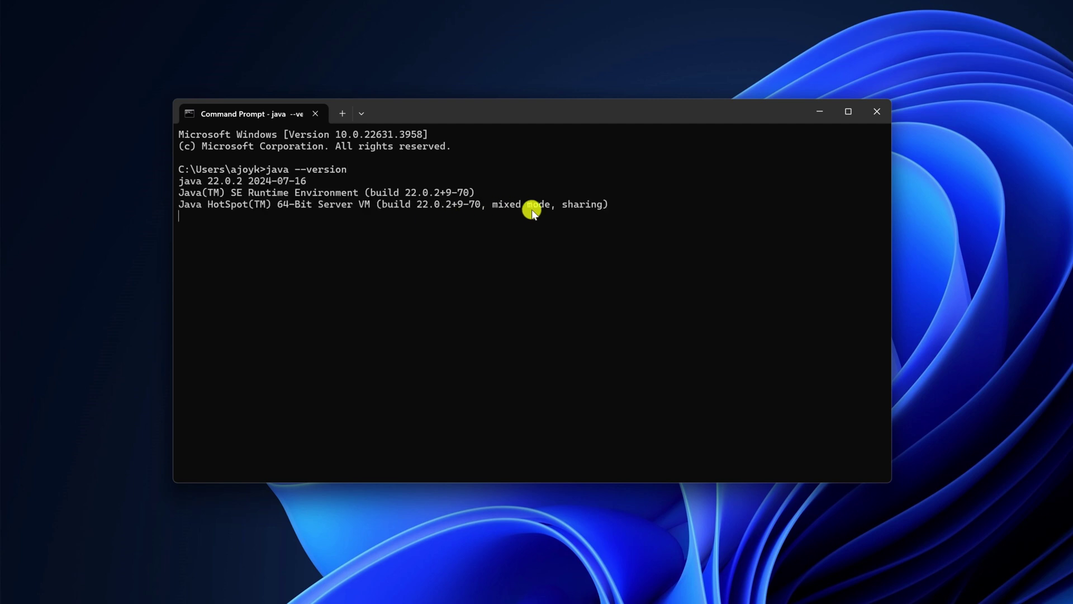
drag(615, 204, 172, 172)
click(292, 224)
scroll(439, 336, up, 5)
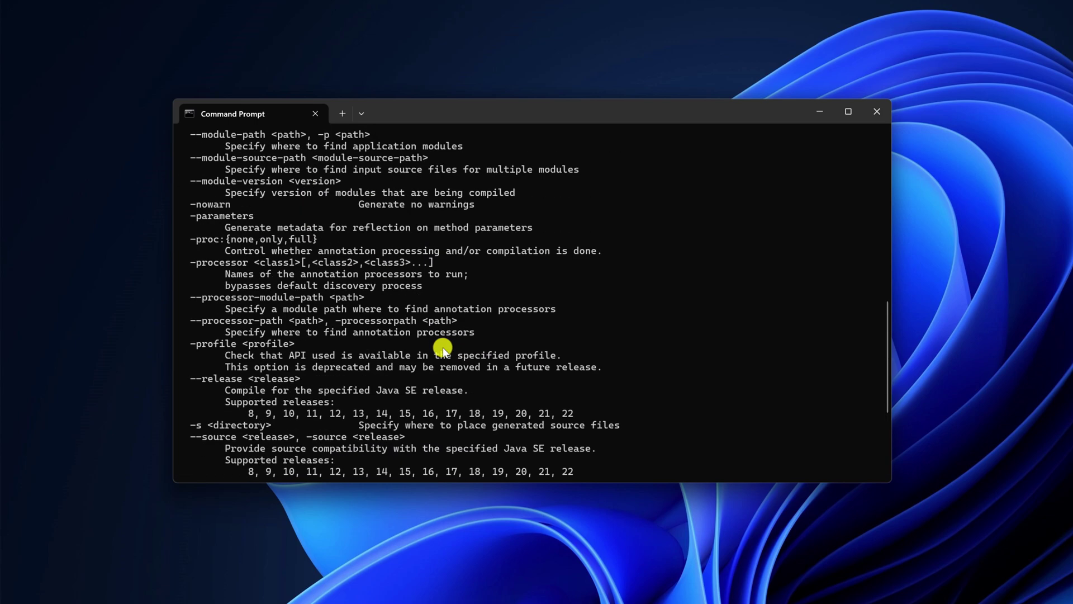
scroll(442, 349, up, 10)
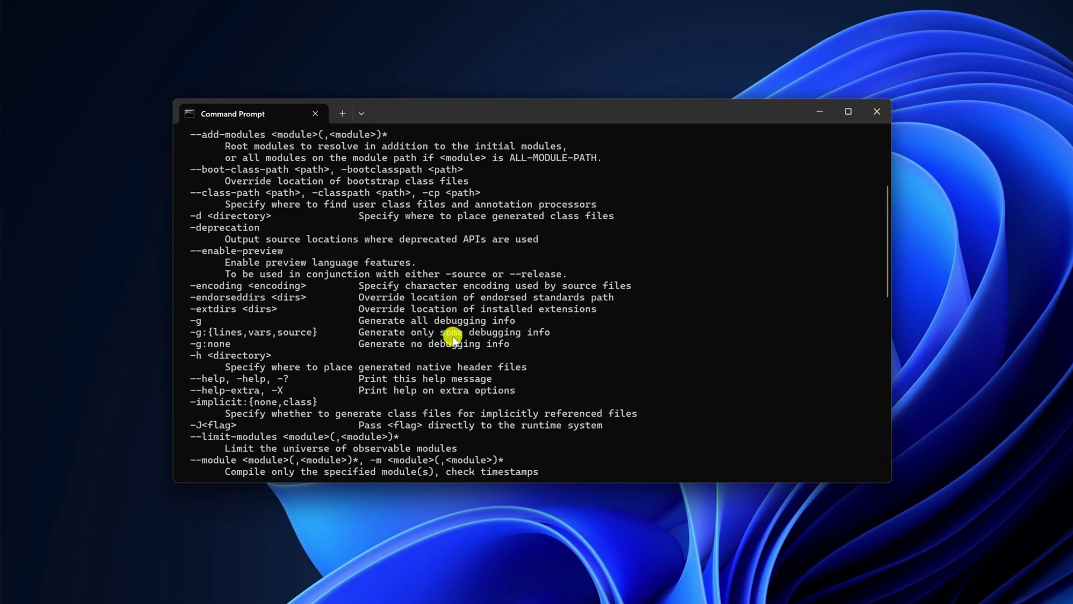
scroll(450, 335, up, 3)
scroll(455, 336, down, 20)
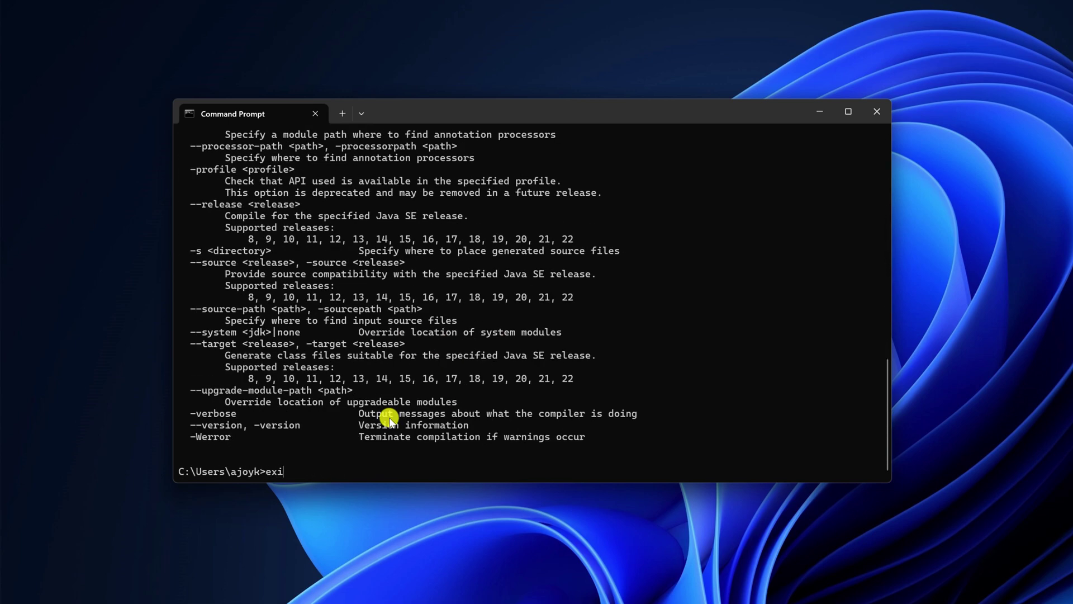
key(Return)
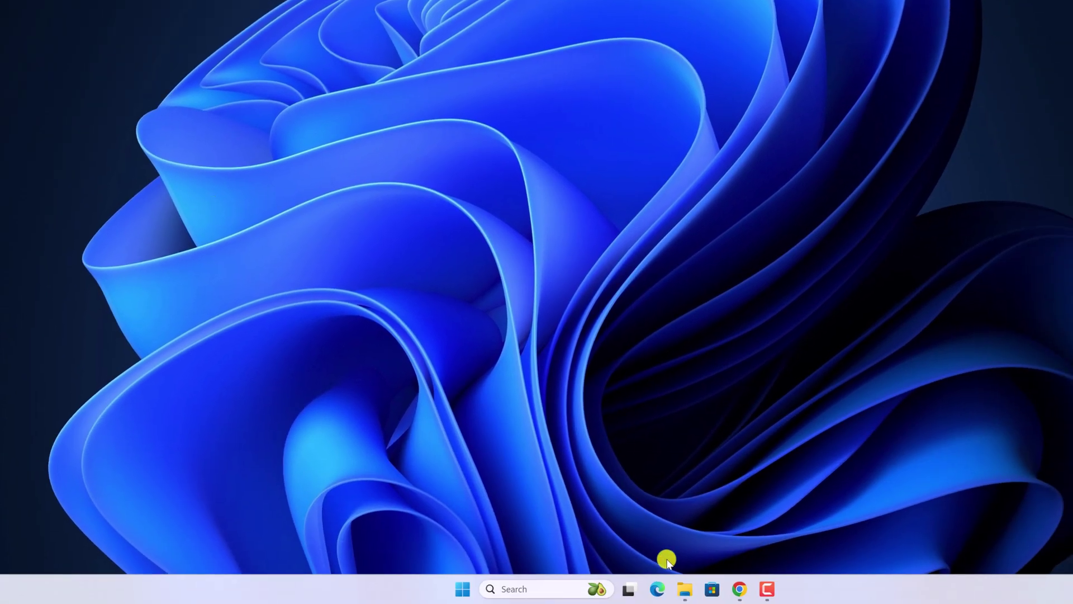
Download eclipse-inst-jre-win64.exe (Eclipse 2024-06, Windows x86_64) and run it.
click(741, 589)
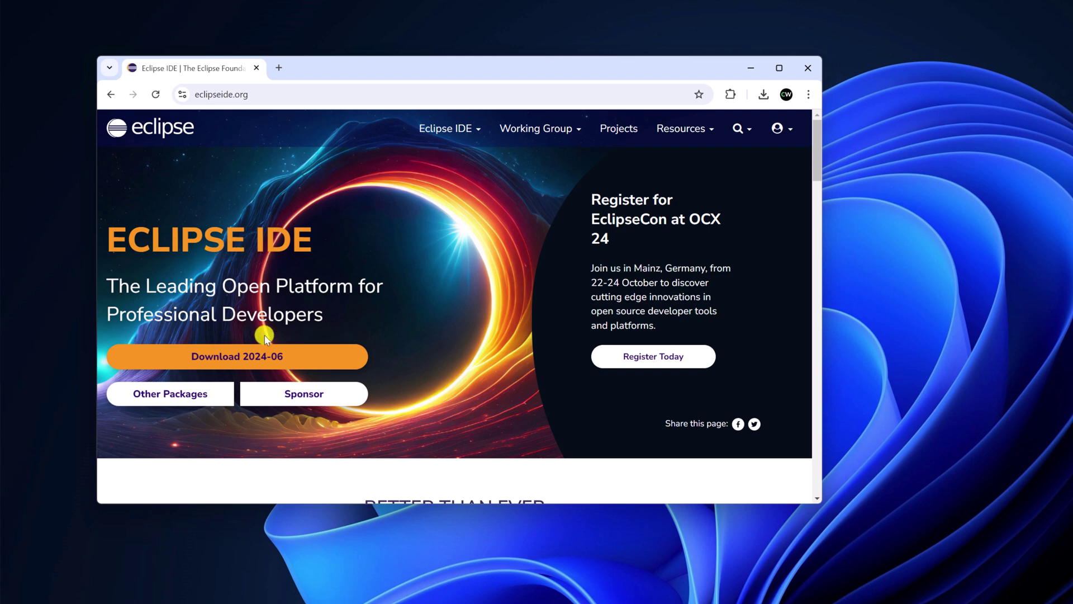
click(183, 364)
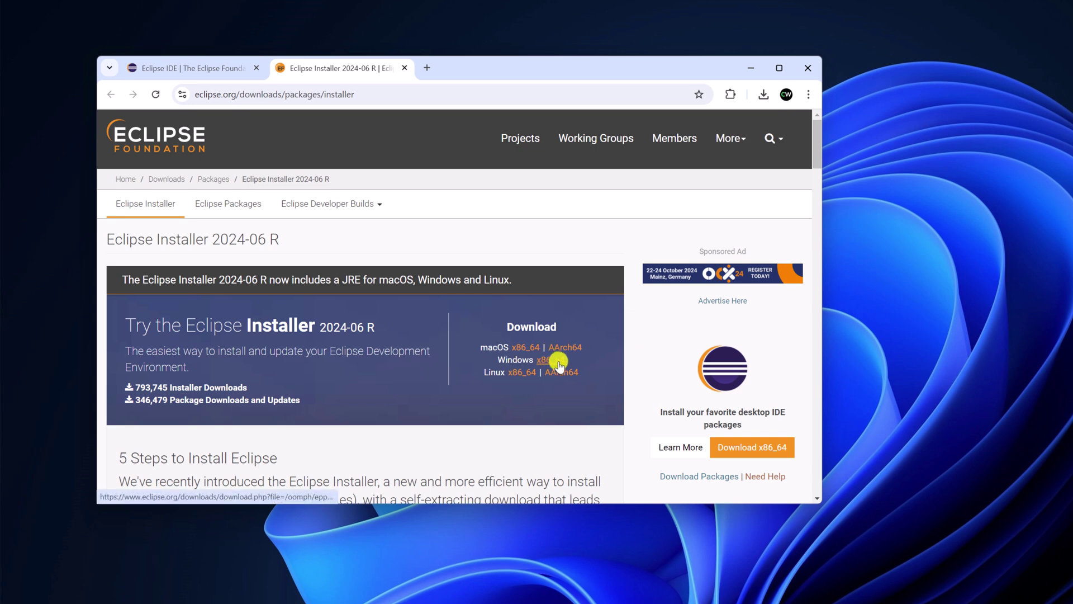
click(558, 362)
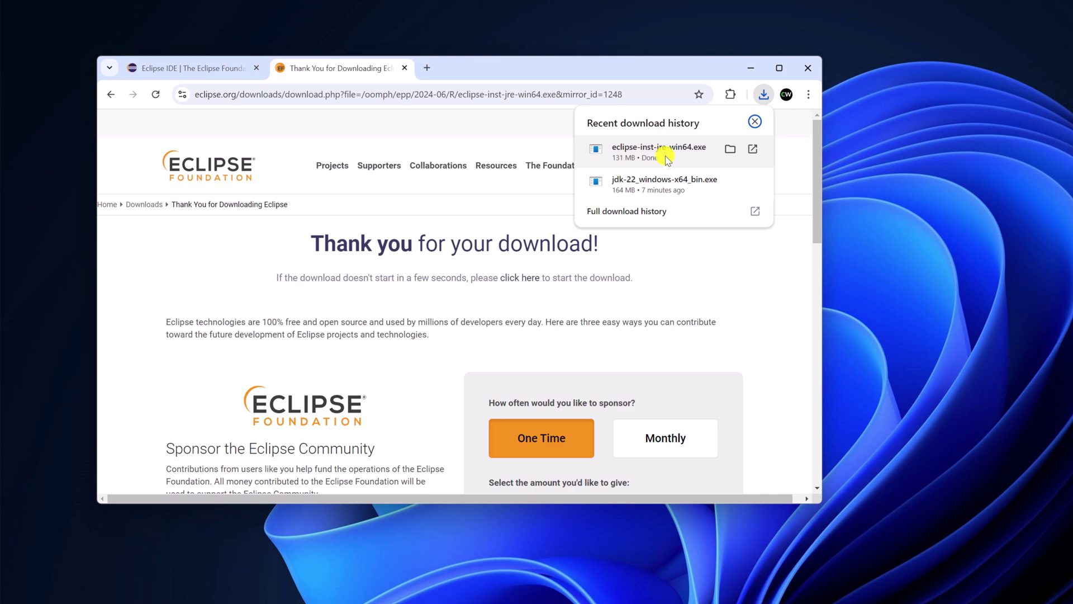
click(671, 157)
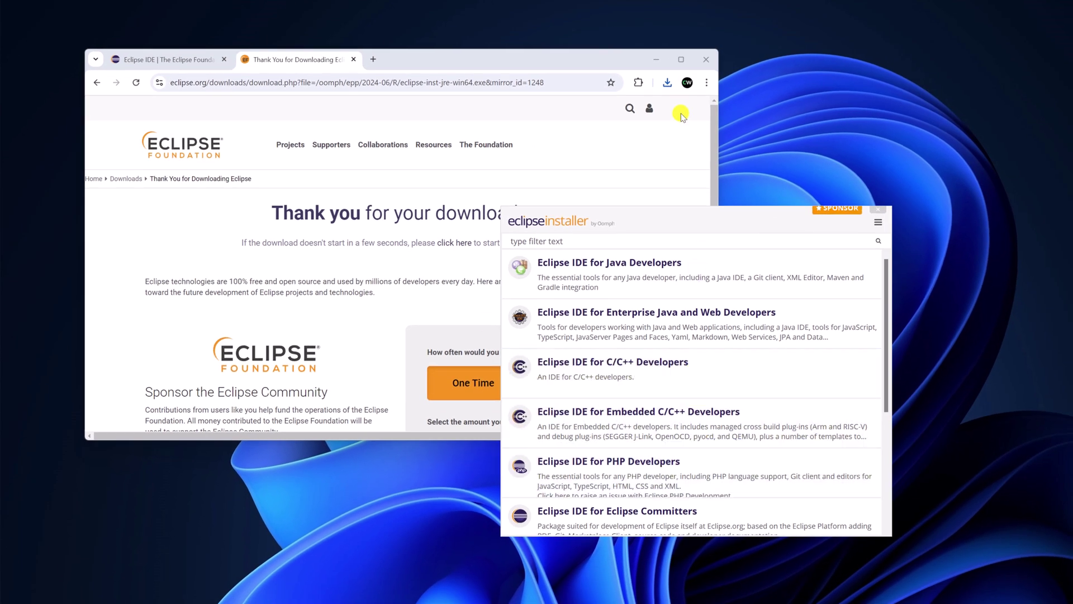
Self-update the Eclipse Installer, remembering and accepting the Eclipse Foundation user agreement.
click(657, 60)
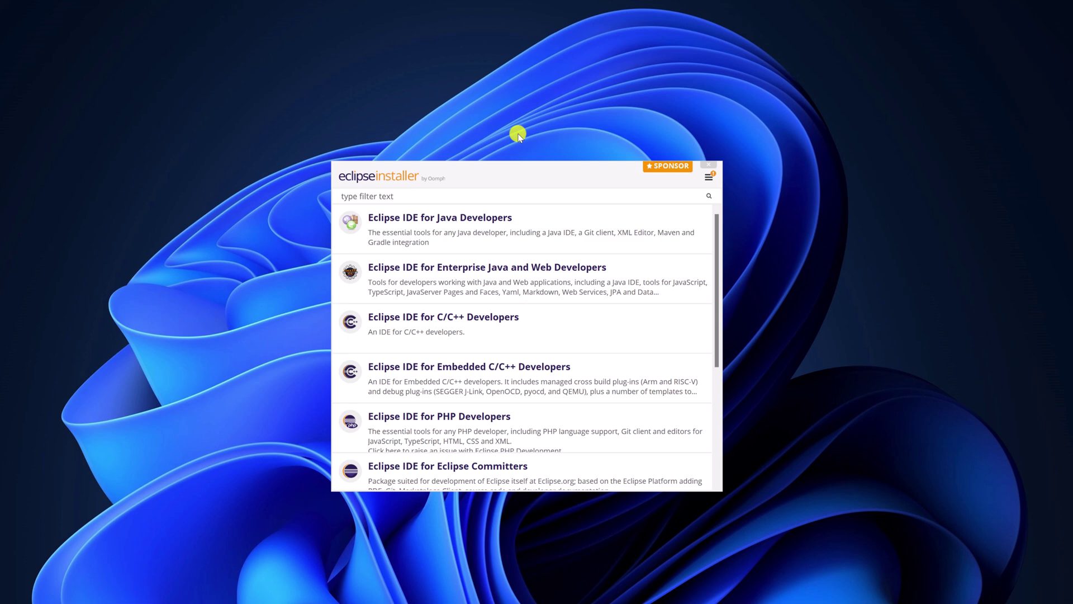
click(709, 178)
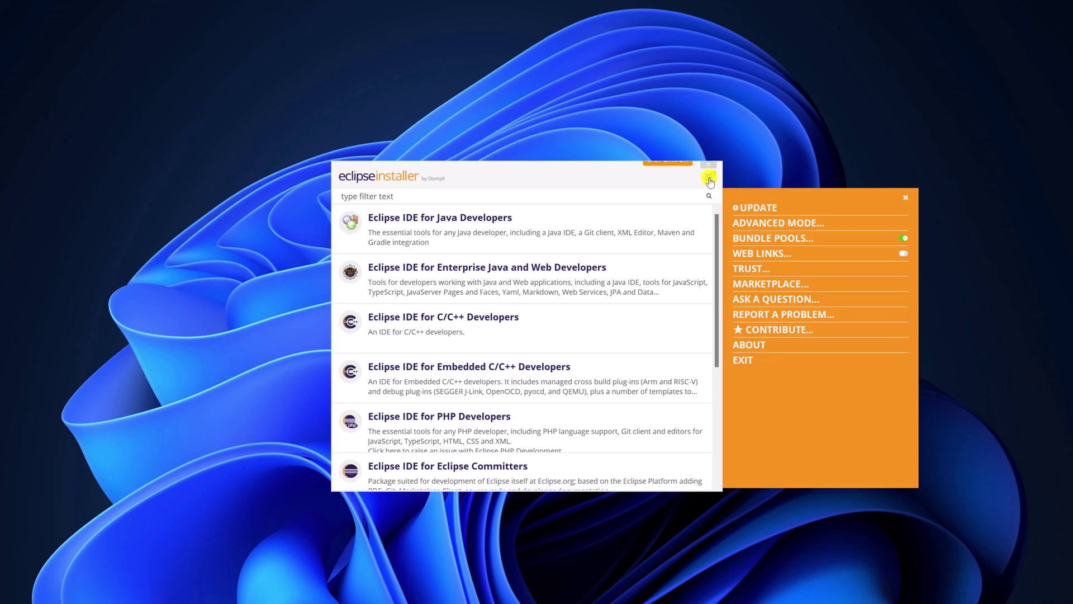
click(750, 208)
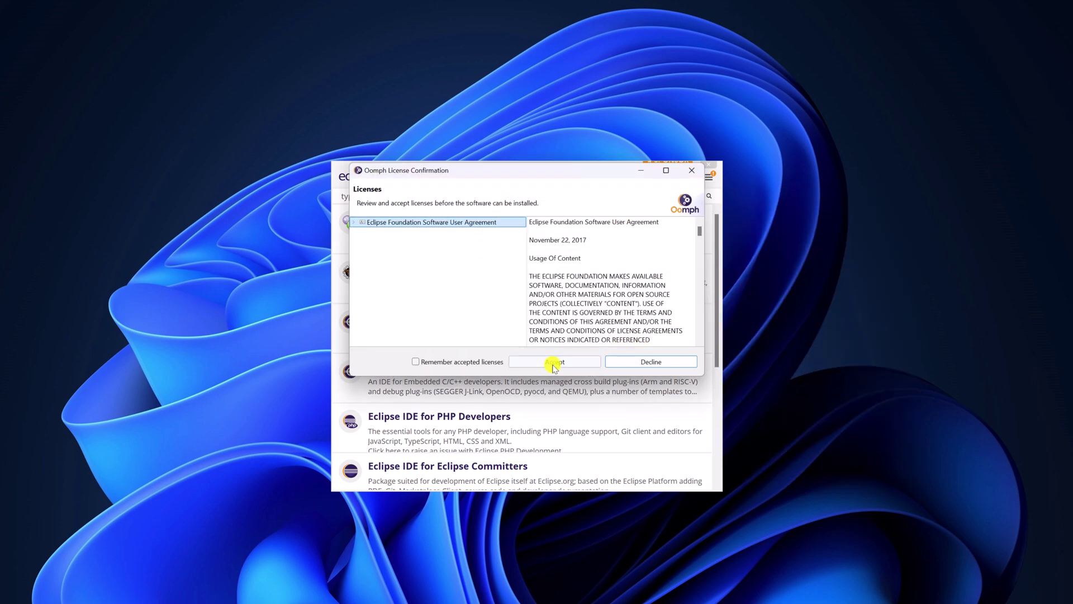
click(442, 362)
scroll(588, 272, down, 5)
click(553, 362)
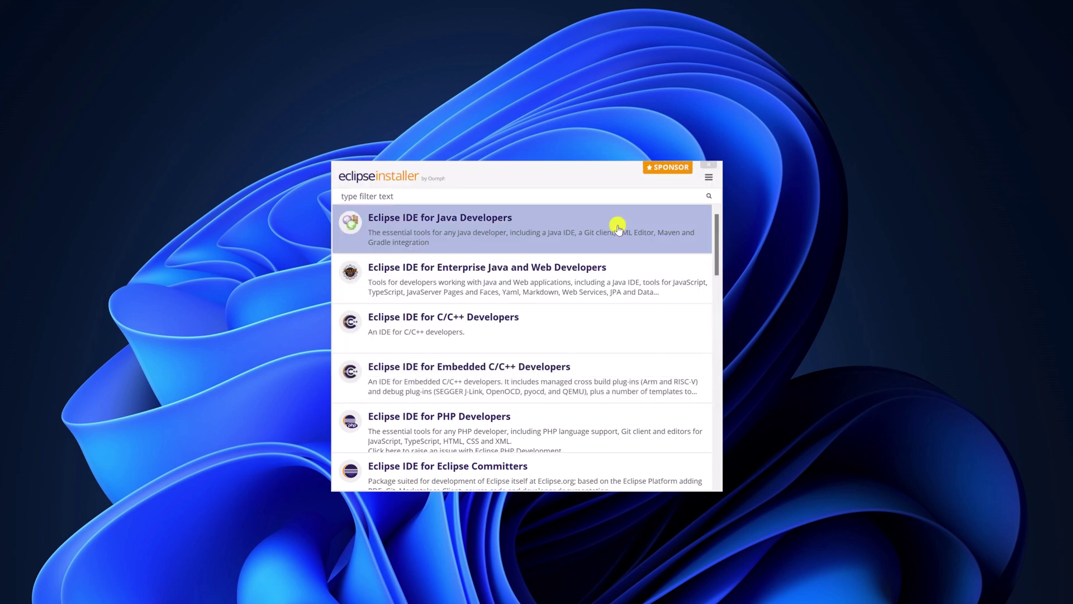
Select Eclipse IDE for Java Developers, keeping the default installation folder and jdk-22 VM.
click(565, 232)
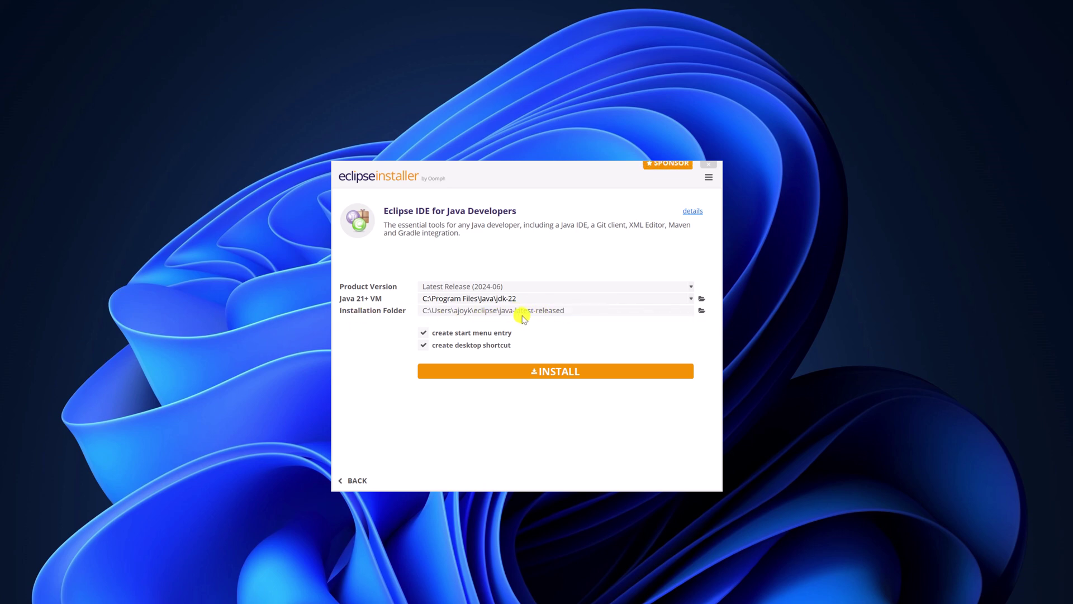
click(701, 313)
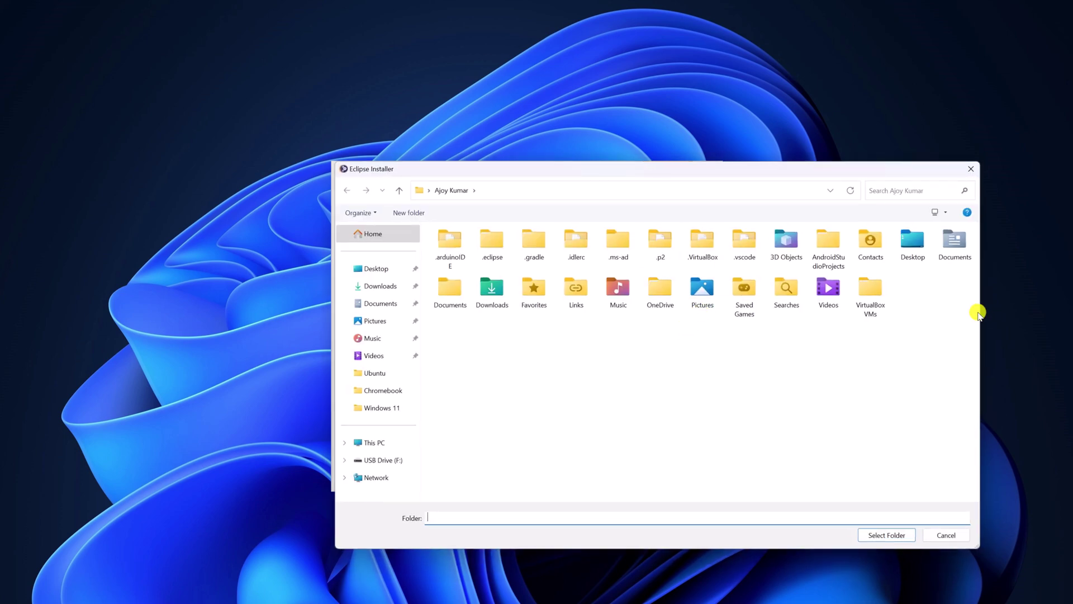
click(971, 169)
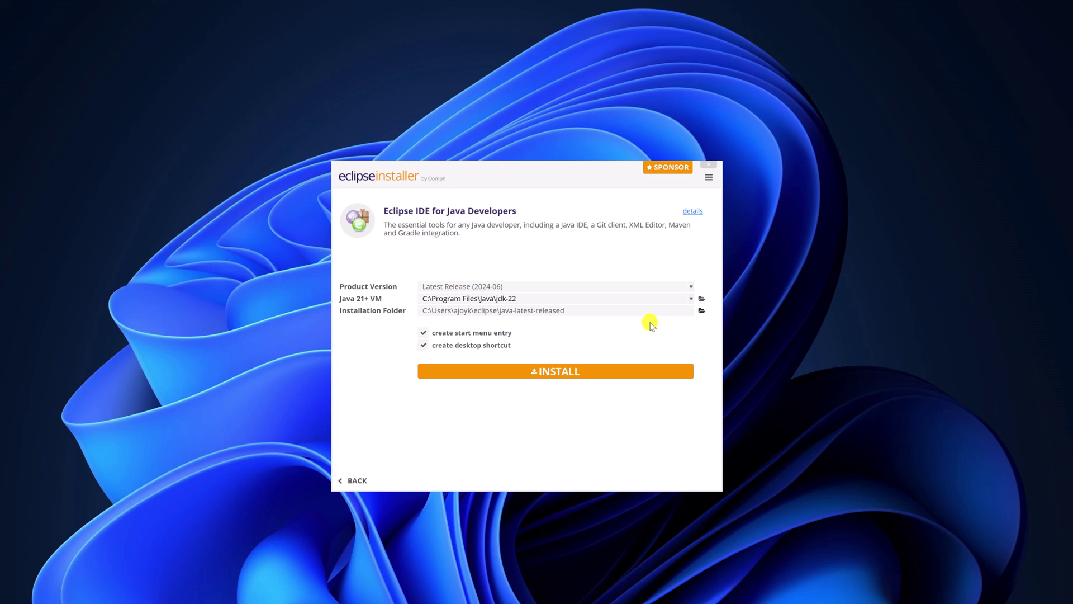
Install Eclipse IDE for Java Developers, accept the agreement, and launch it in eclipse-workspace.
click(535, 372)
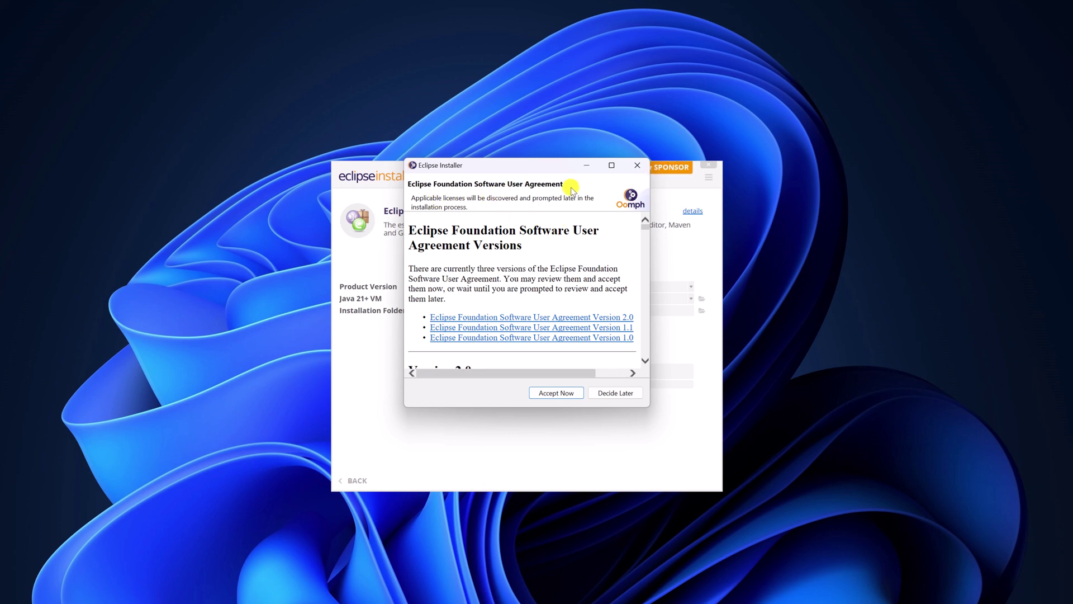
click(553, 393)
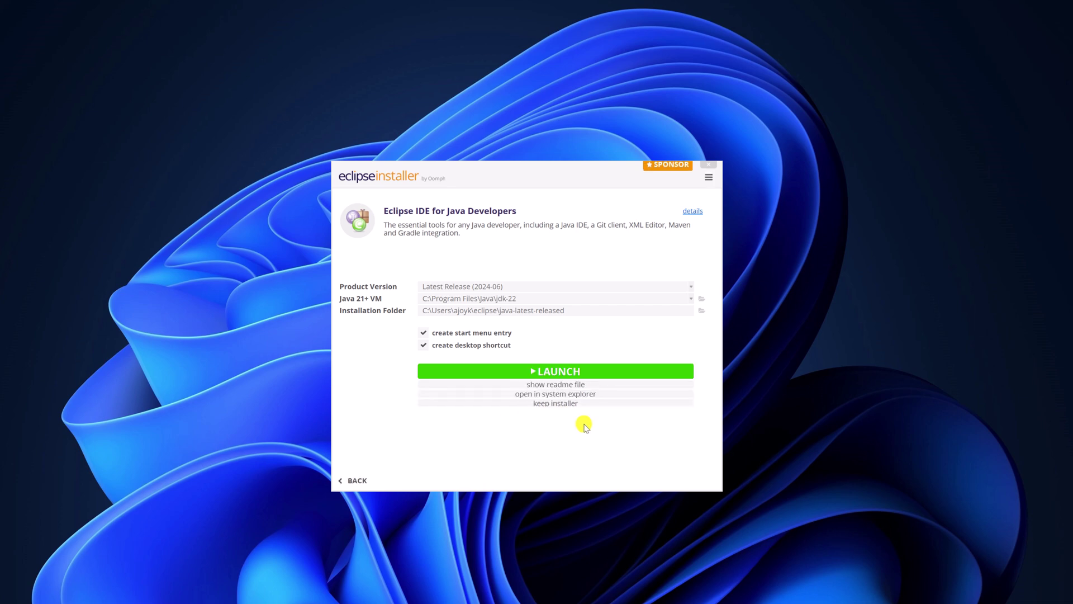
click(588, 378)
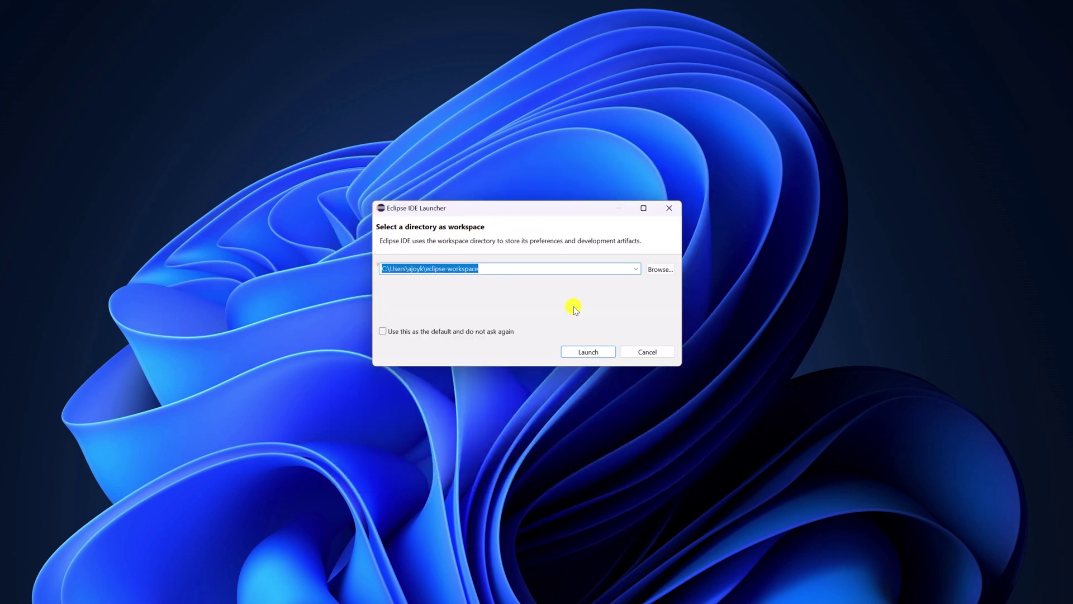
click(596, 349)
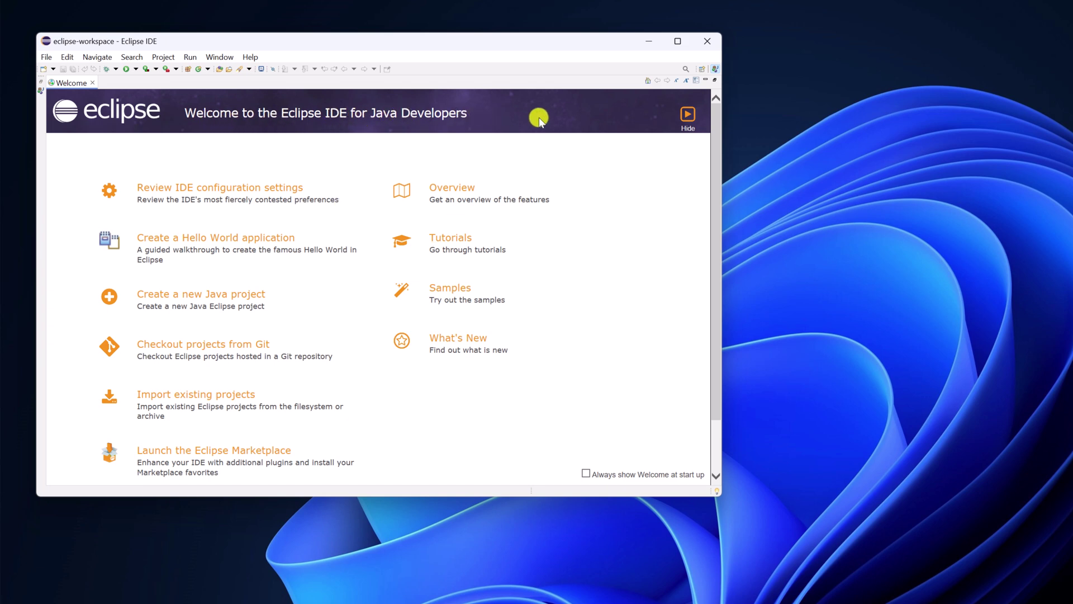
Close the Welcome page and create a Java project named Demo targeting JavaSE-22.
click(92, 83)
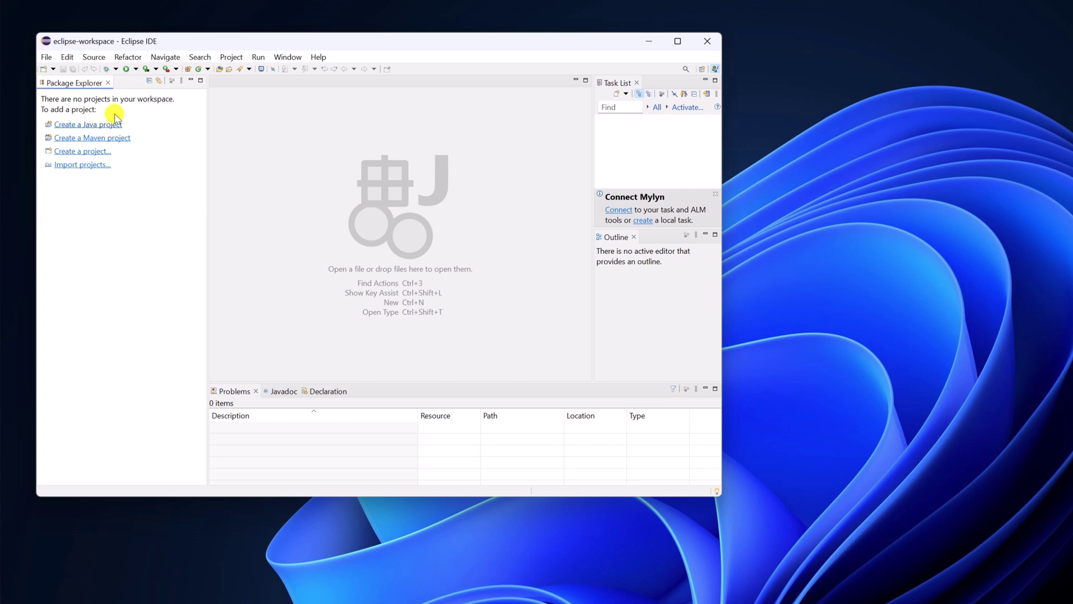
click(49, 59)
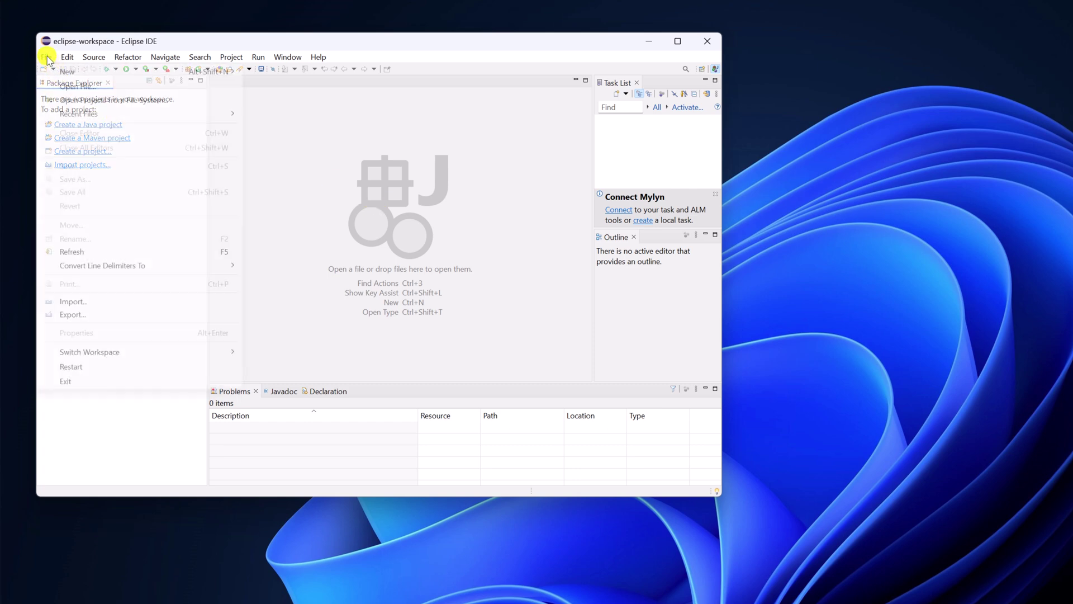
mouse_move(63, 75)
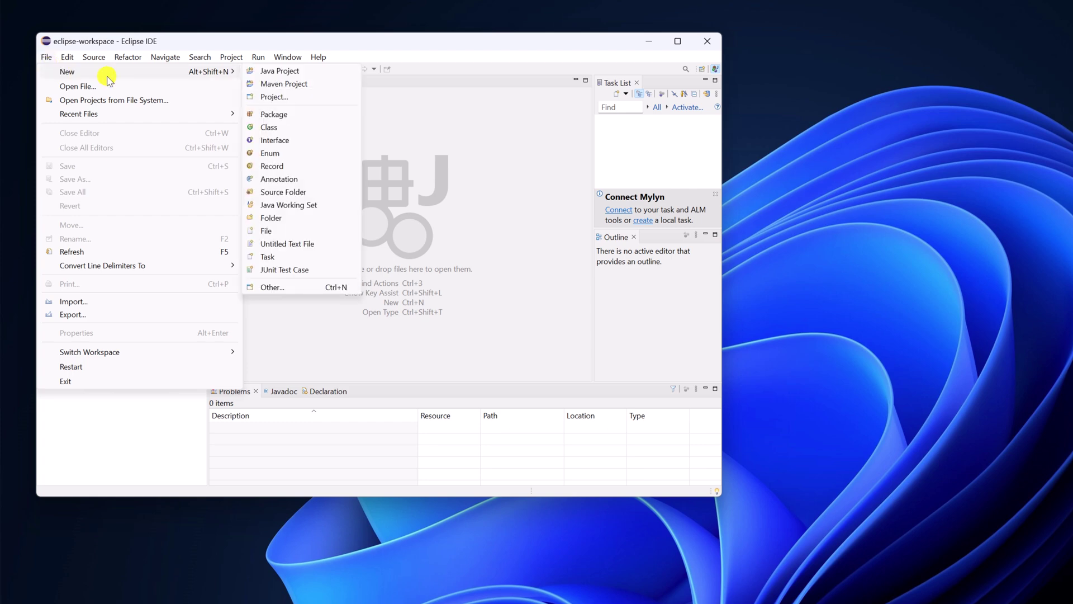
click(291, 75)
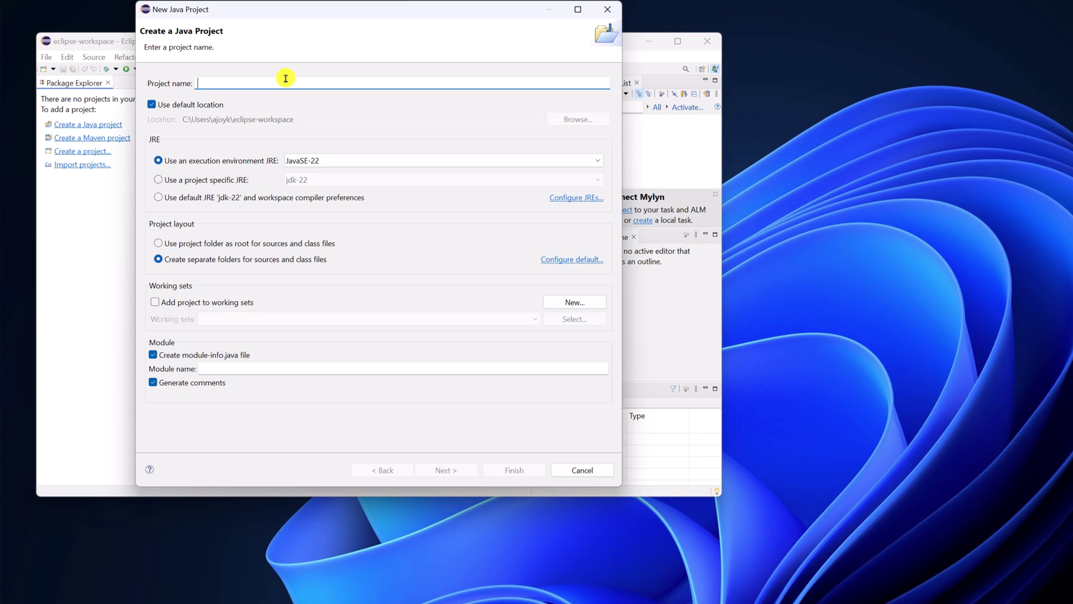
text(Demo)
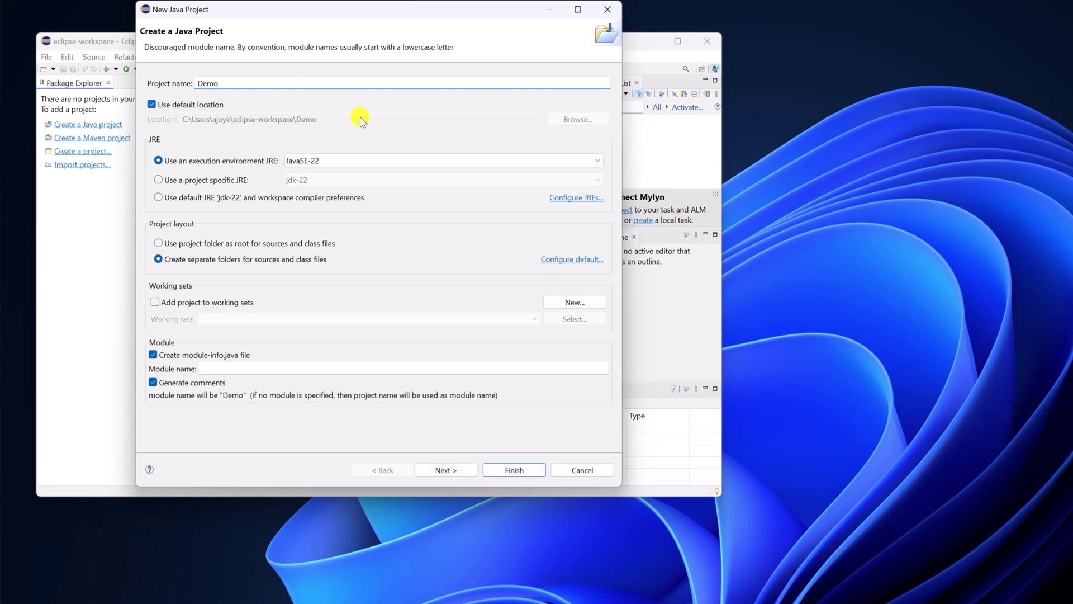
click(445, 470)
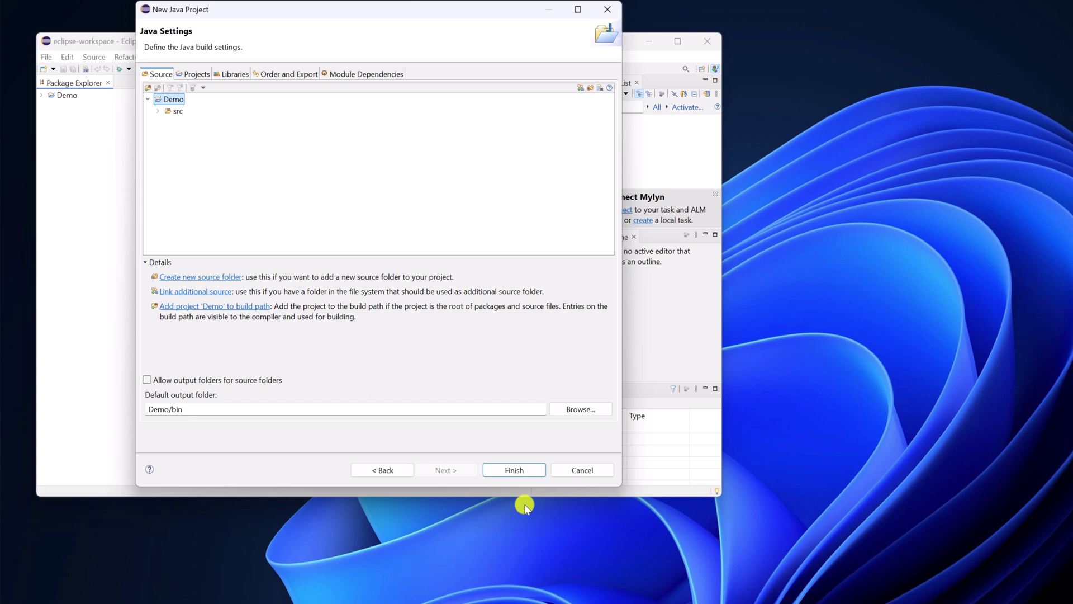
click(515, 471)
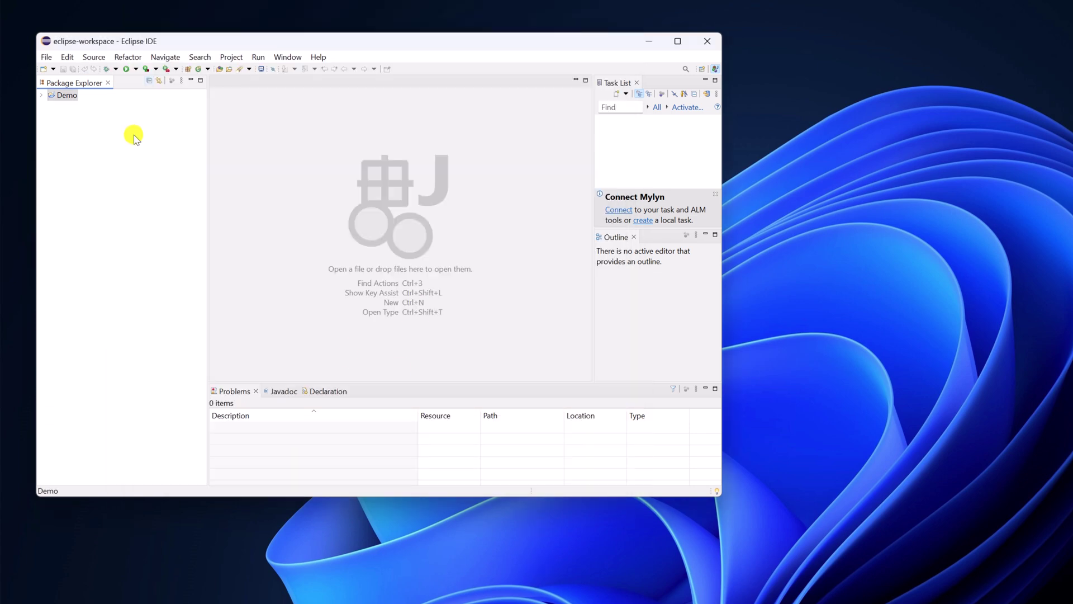
Create a package named test under the Demo project's src folder.
click(42, 96)
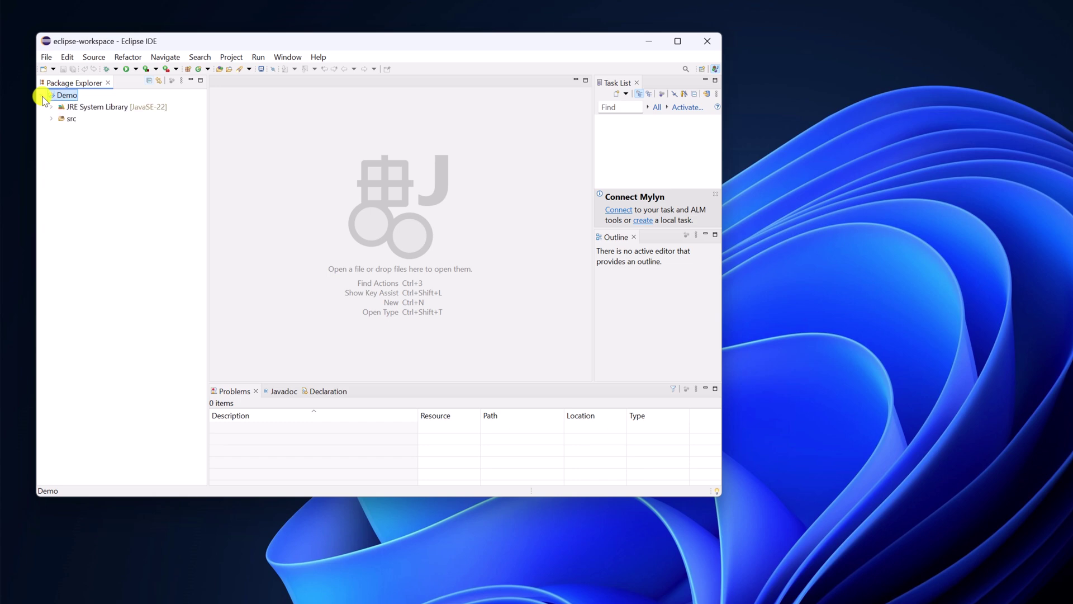
right_click(67, 119)
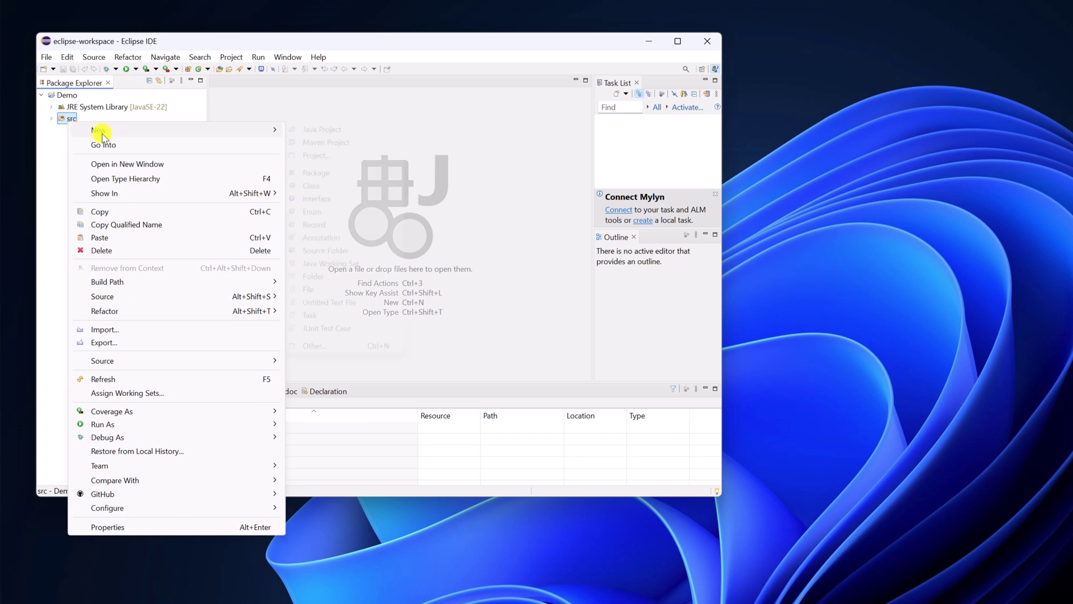
mouse_move(168, 143)
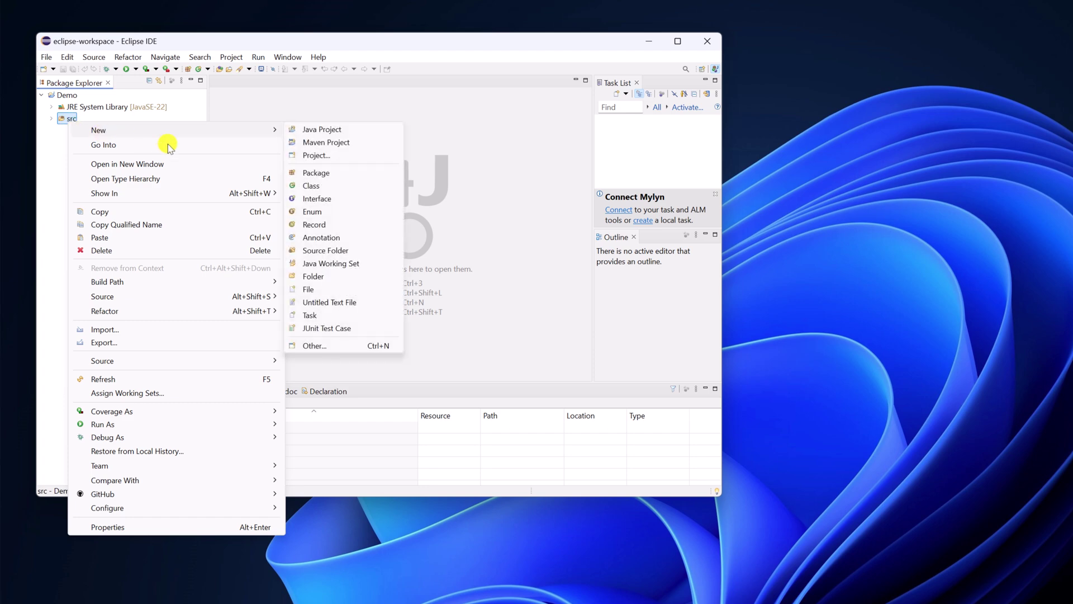
click(345, 172)
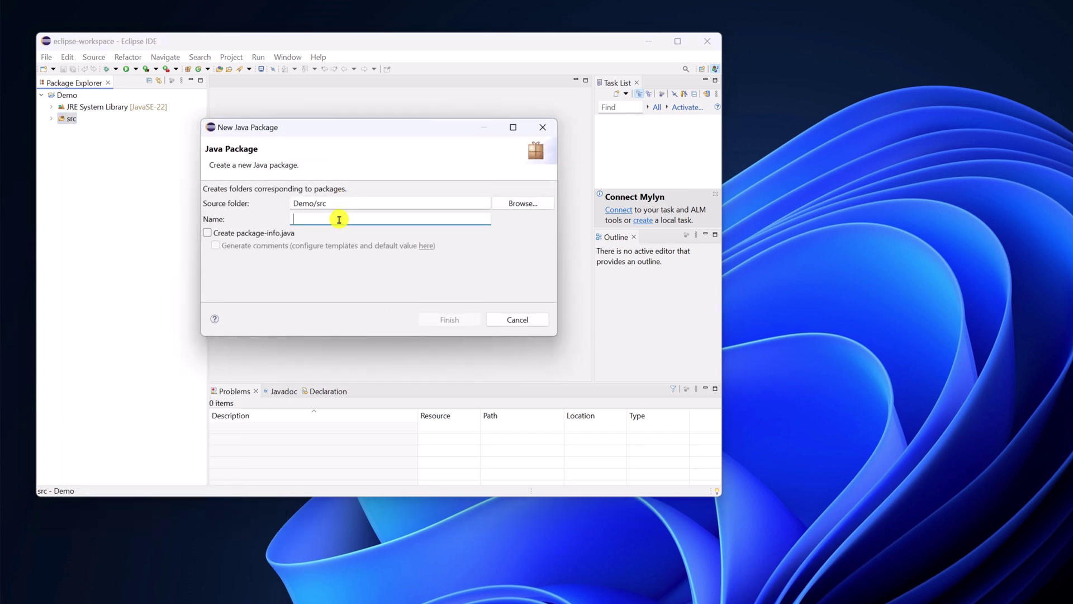
text(test)
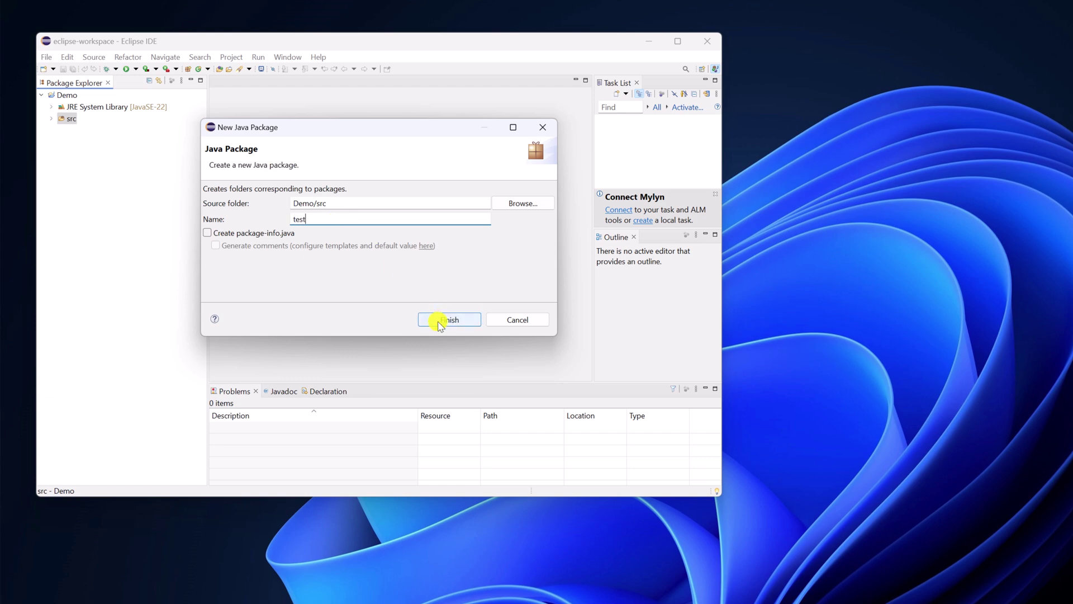
click(447, 319)
Add a public class Demo with a main method stub to the test package.
right_click(81, 135)
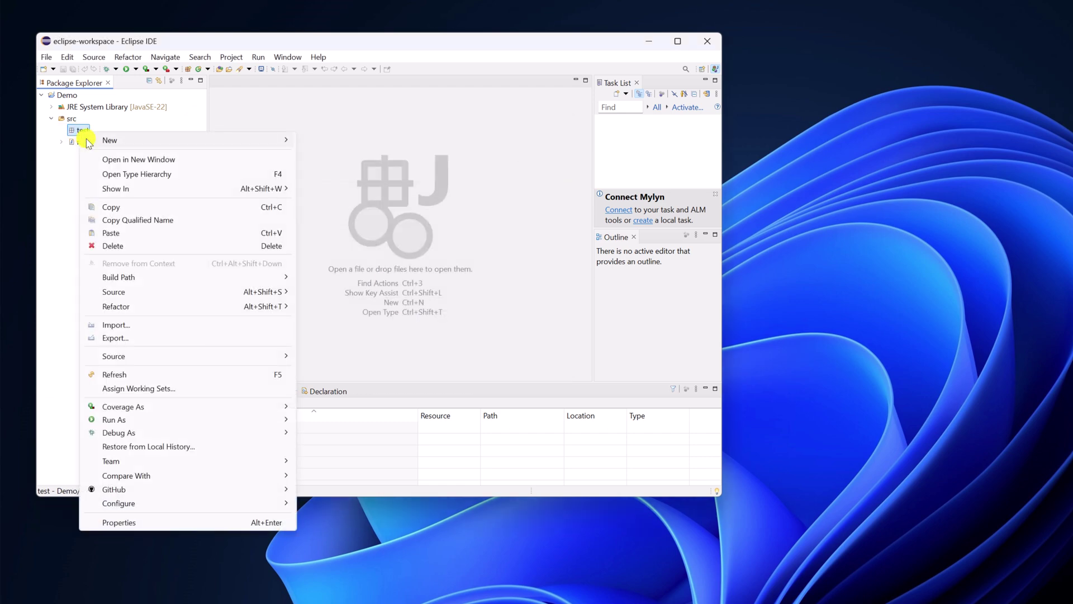
mouse_move(248, 140)
click(337, 194)
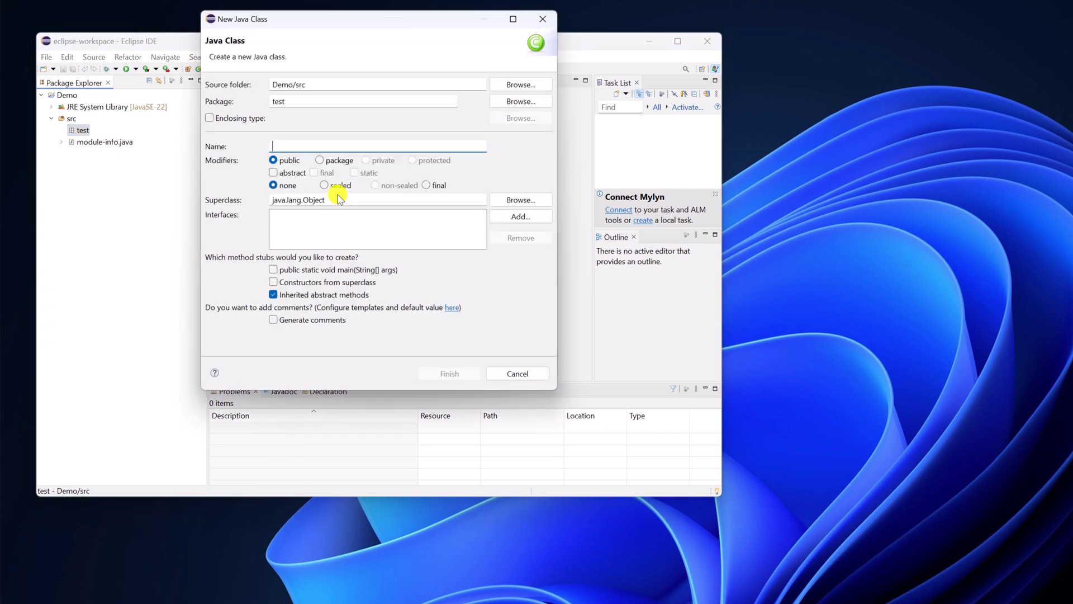
text(Demo)
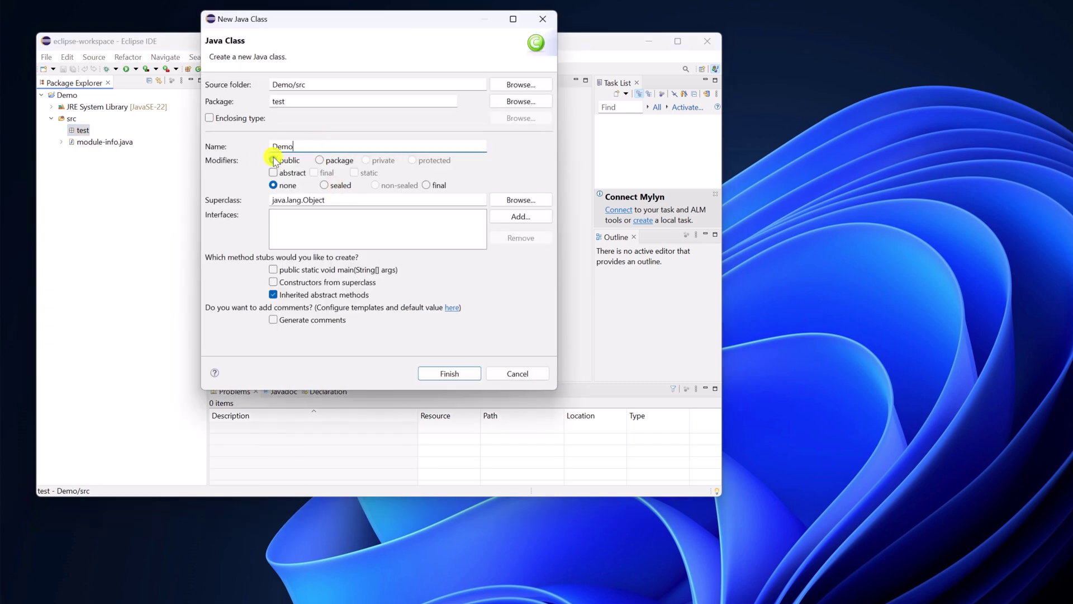
click(275, 162)
click(273, 271)
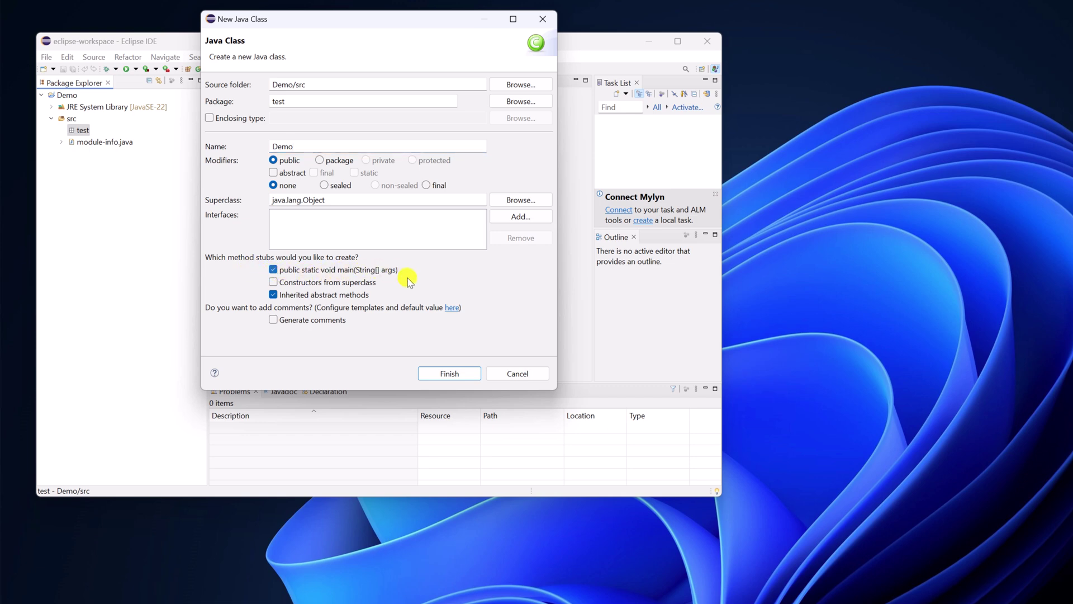
click(450, 373)
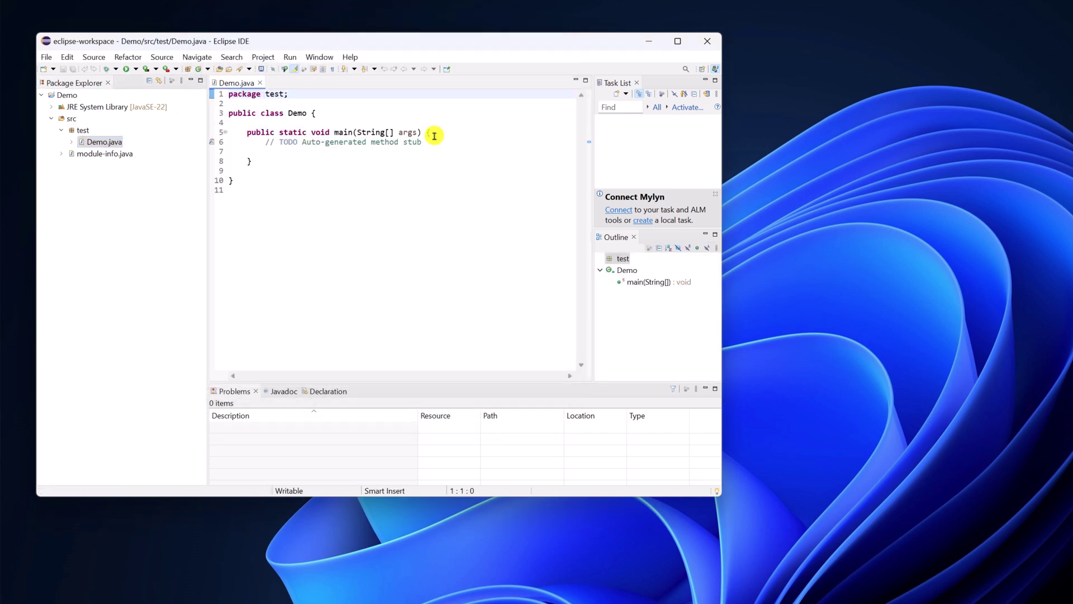
Add System.out.println("Hello, World"); to Demo's main method and save all files.
click(437, 139)
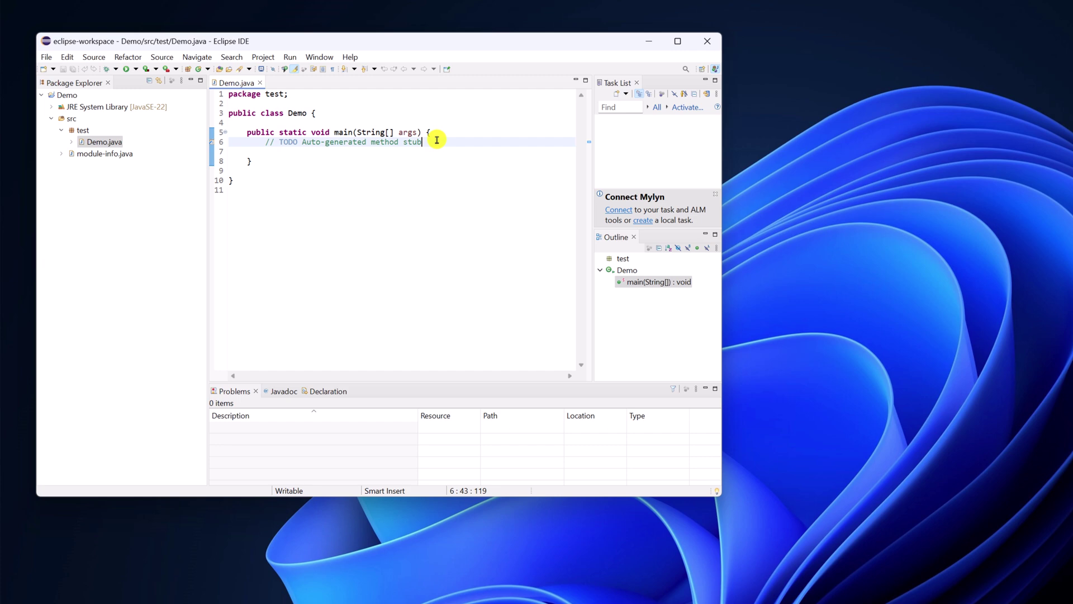
key(Return)
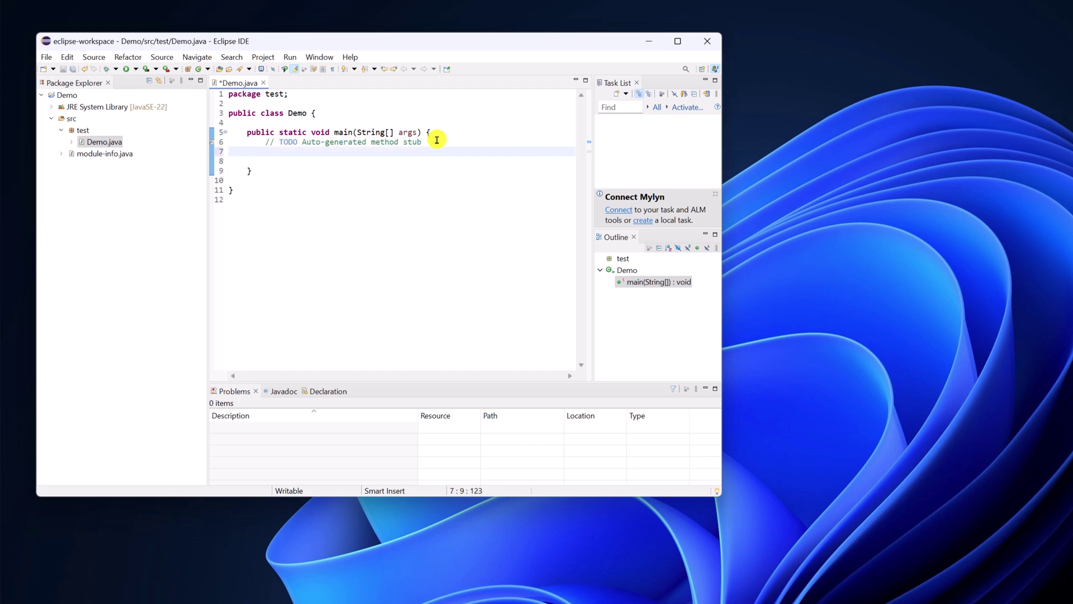
text(System.out.println("Hello, World");)
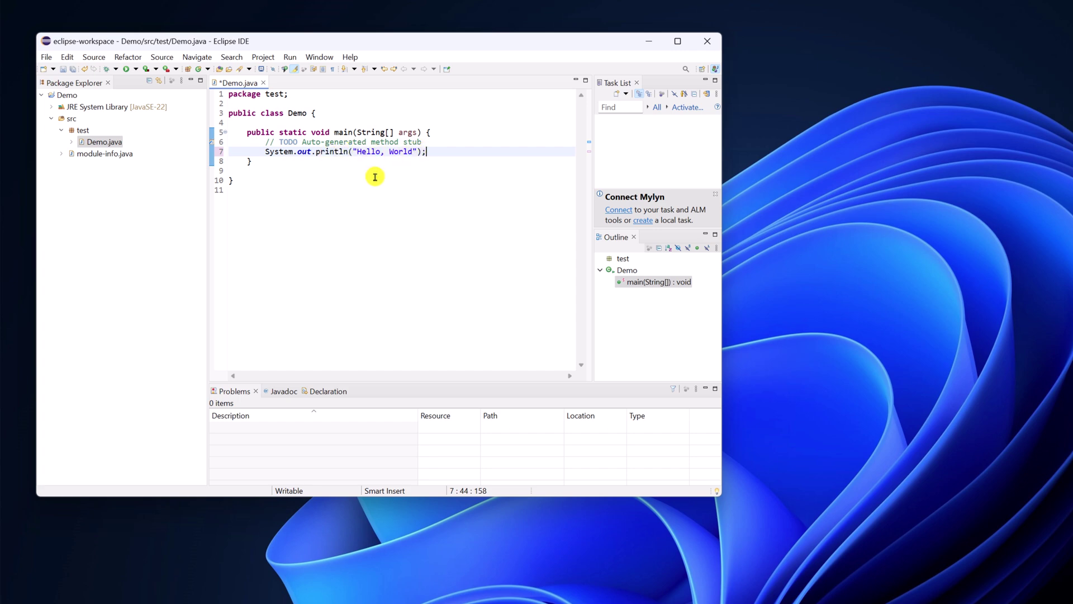
click(47, 58)
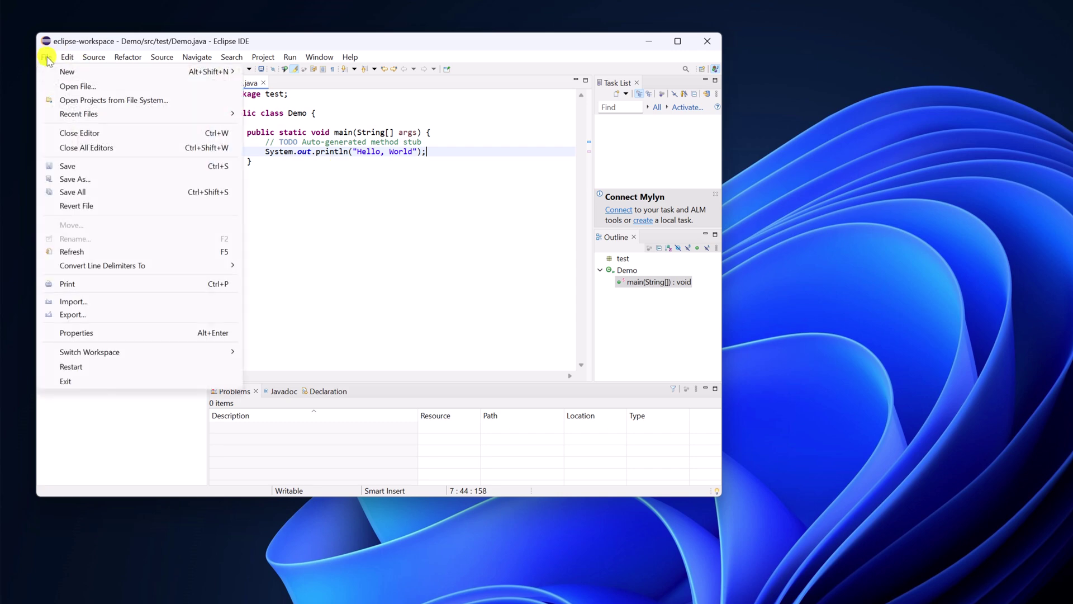
click(108, 192)
Run the Demo program and confirm the Console shows Hello, World.
click(311, 190)
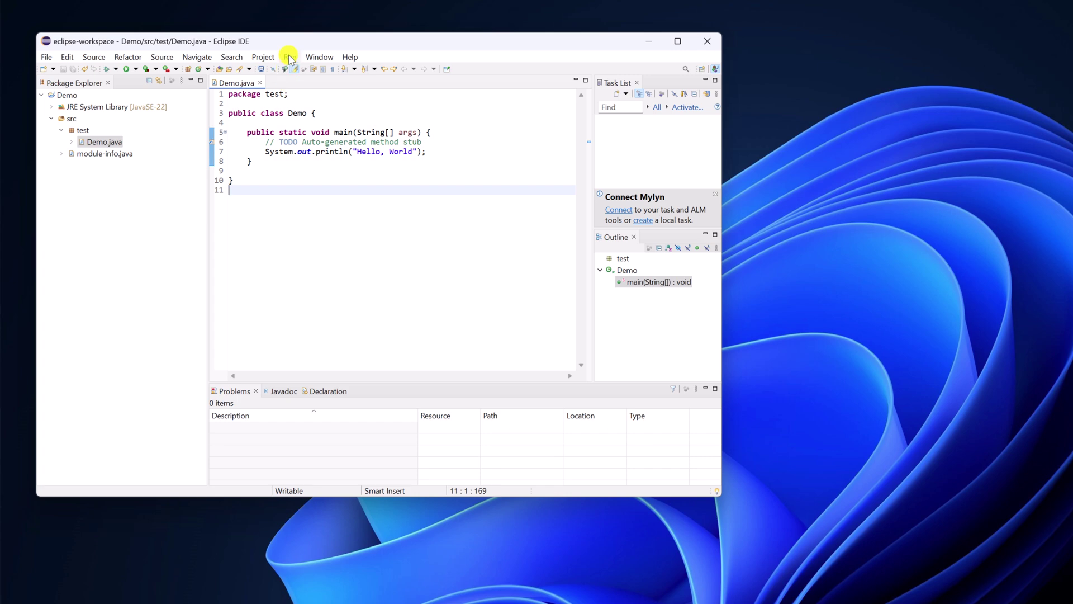
click(290, 57)
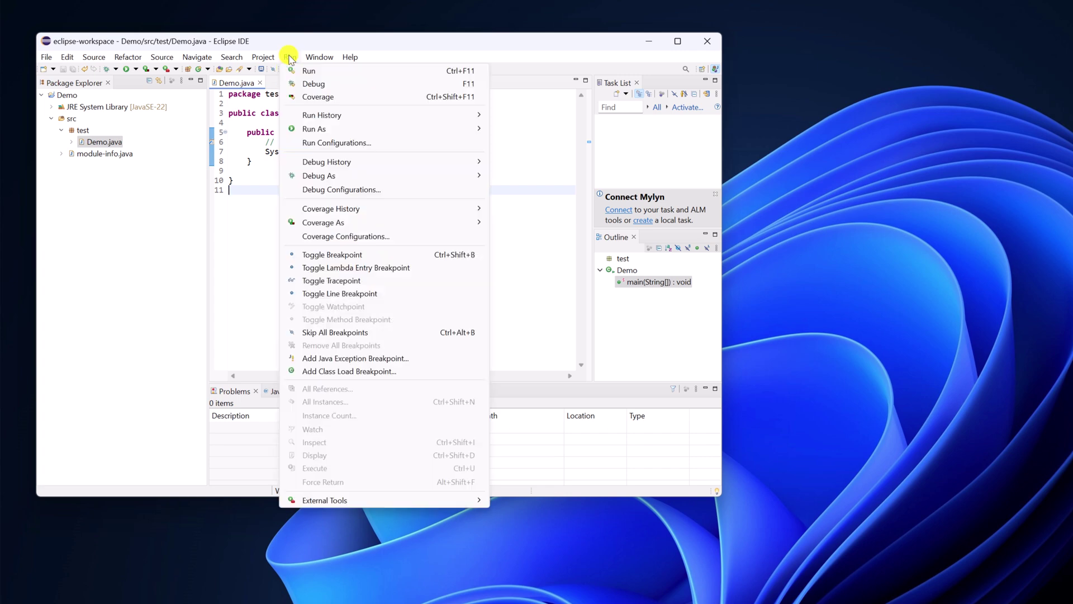
click(336, 72)
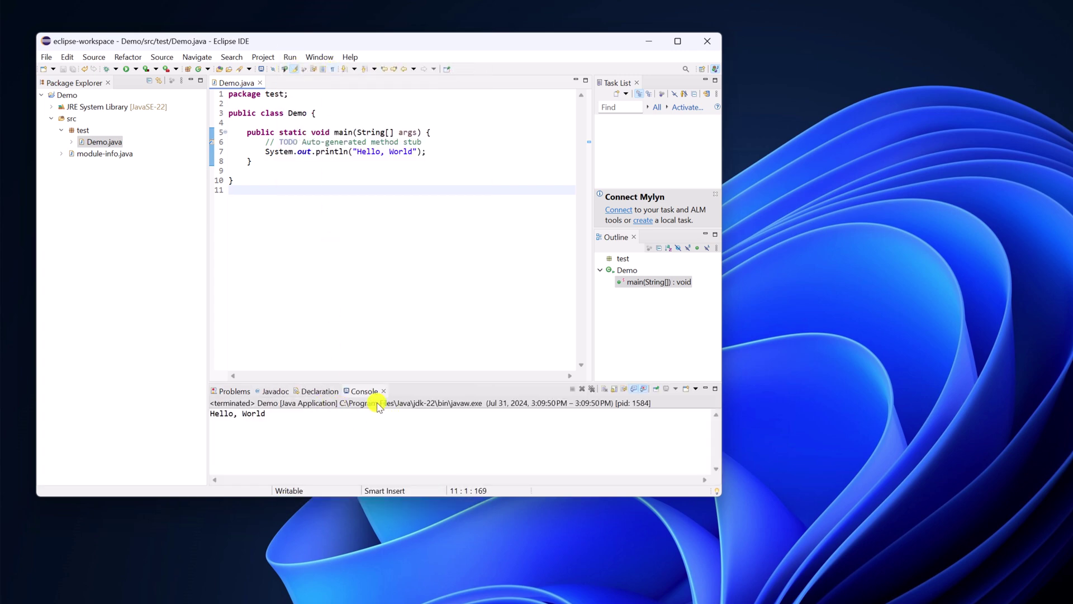
triple_click(218, 414)
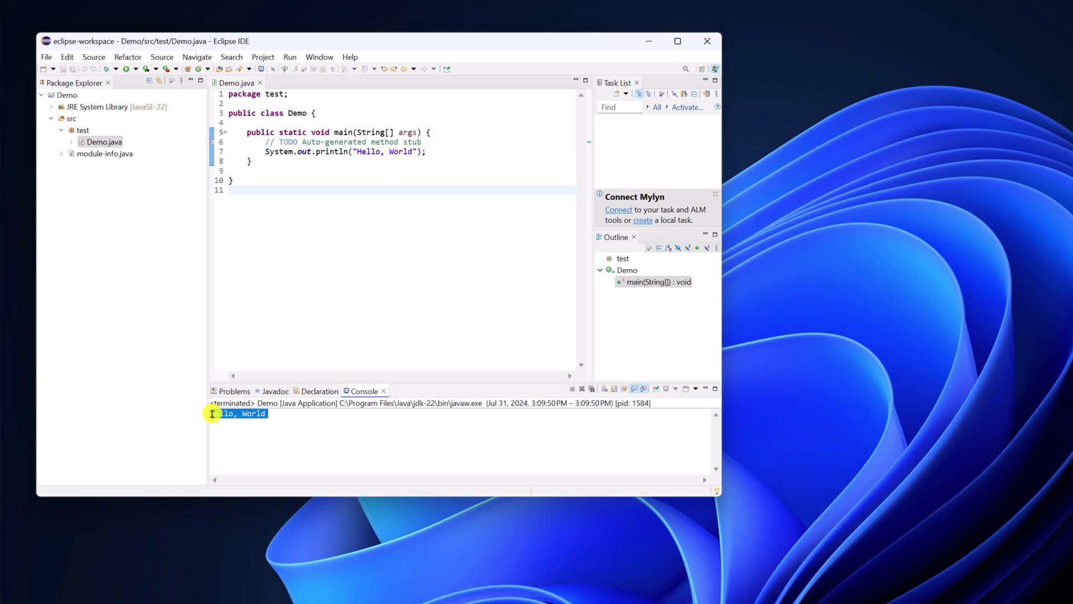
click(365, 224)
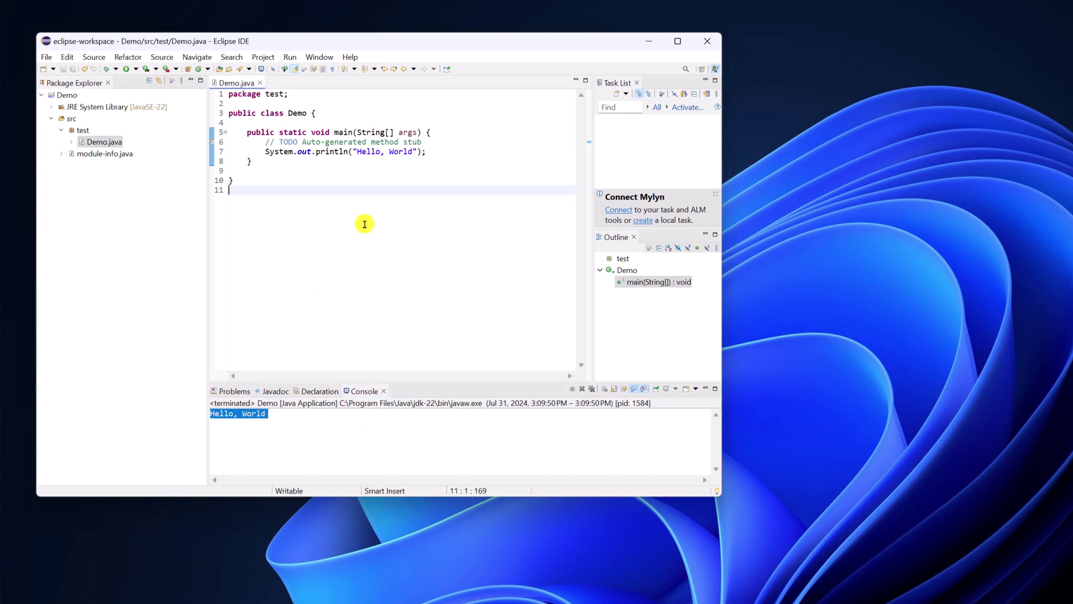